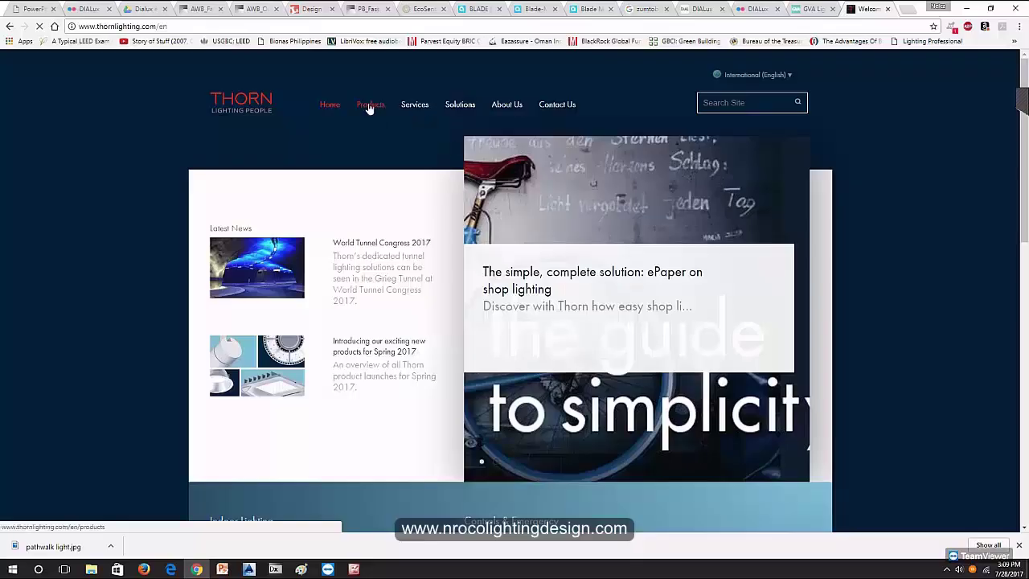
Go through Products, Outdoor Lighting and Surface Mounted Architectural Floodlighting to the Satin 2 family.
{"action": "left_click", "coordinate": [370, 105]}
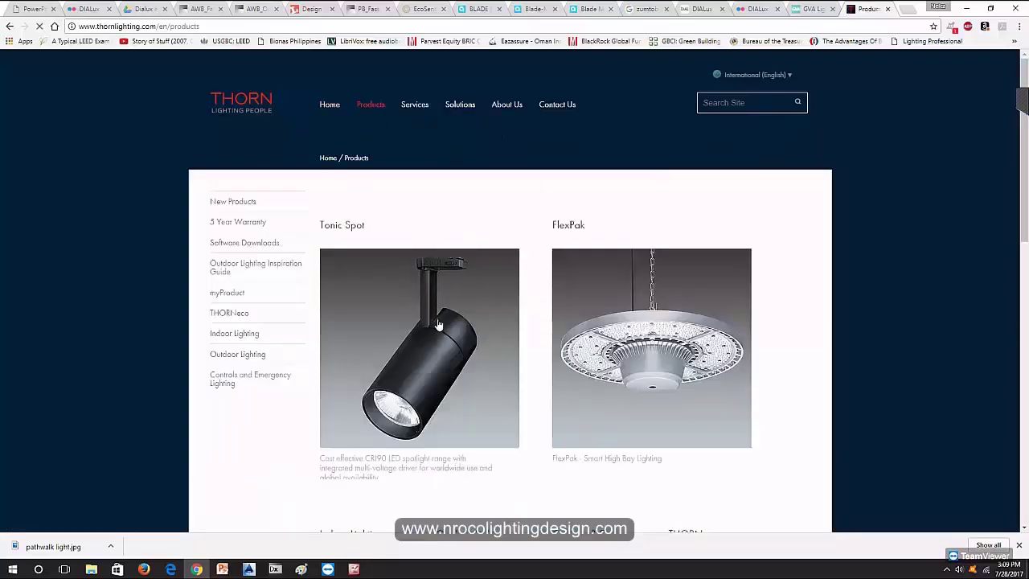
{"action": "scroll", "coordinate": [523, 270], "scroll_direction": "down", "scroll_amount": 4}
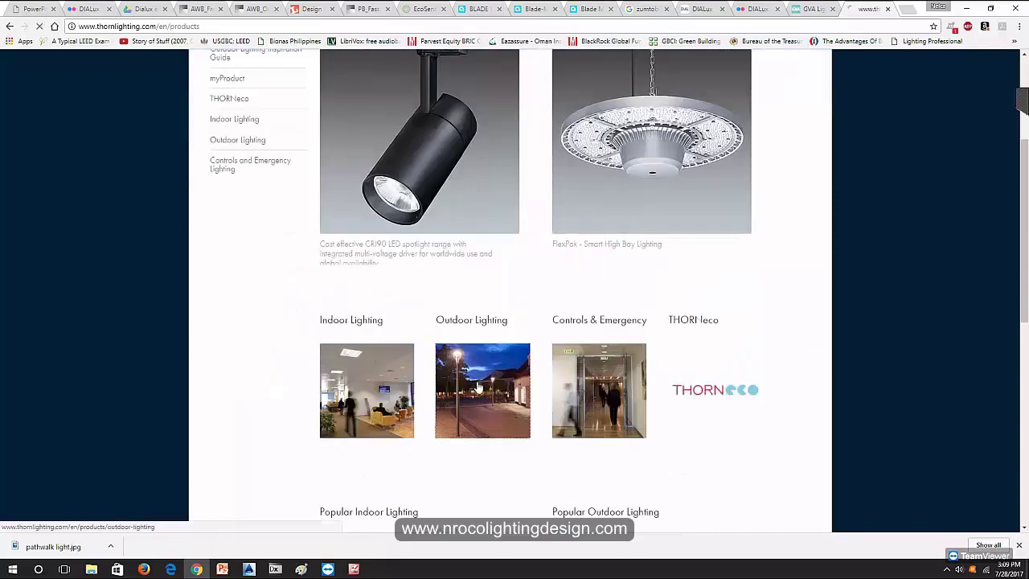
{"action": "left_click", "coordinate": [478, 394]}
{"action": "scroll", "coordinate": [478, 396], "scroll_direction": "down", "scroll_amount": 2}
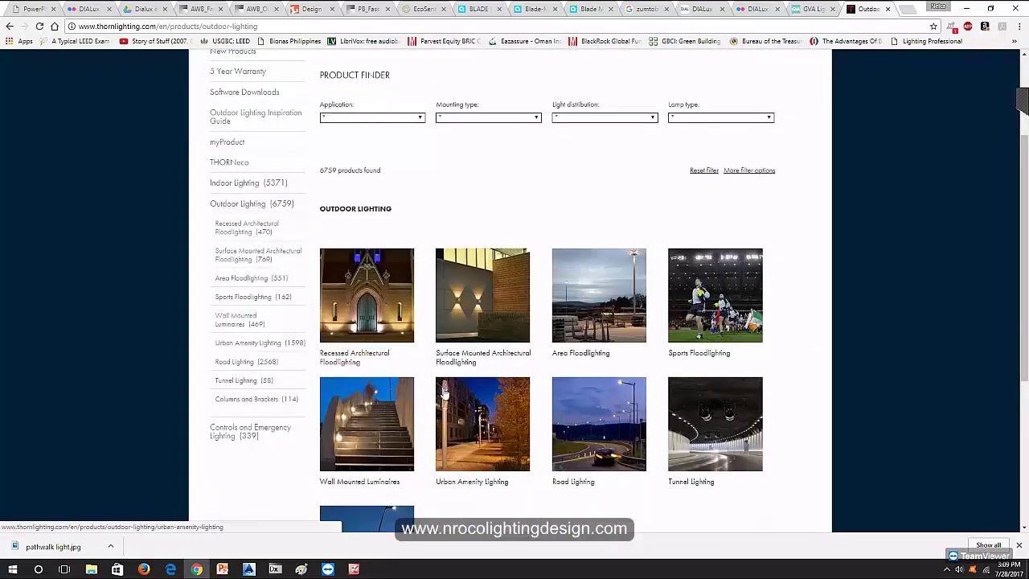
{"action": "left_click", "coordinate": [469, 344]}
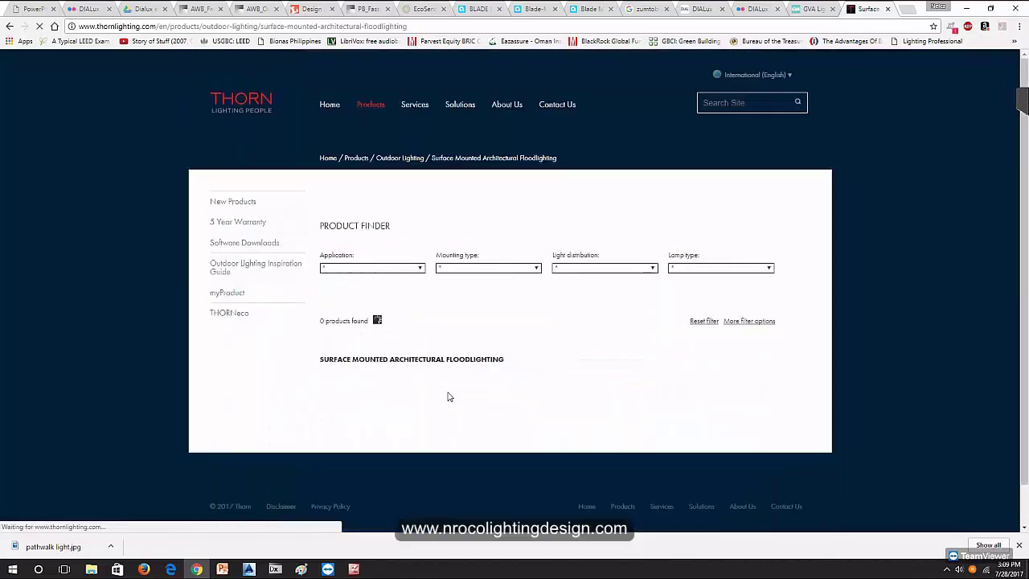
{"action": "scroll", "coordinate": [450, 386], "scroll_direction": "down", "scroll_amount": 4}
{"action": "left_click", "coordinate": [366, 384]}
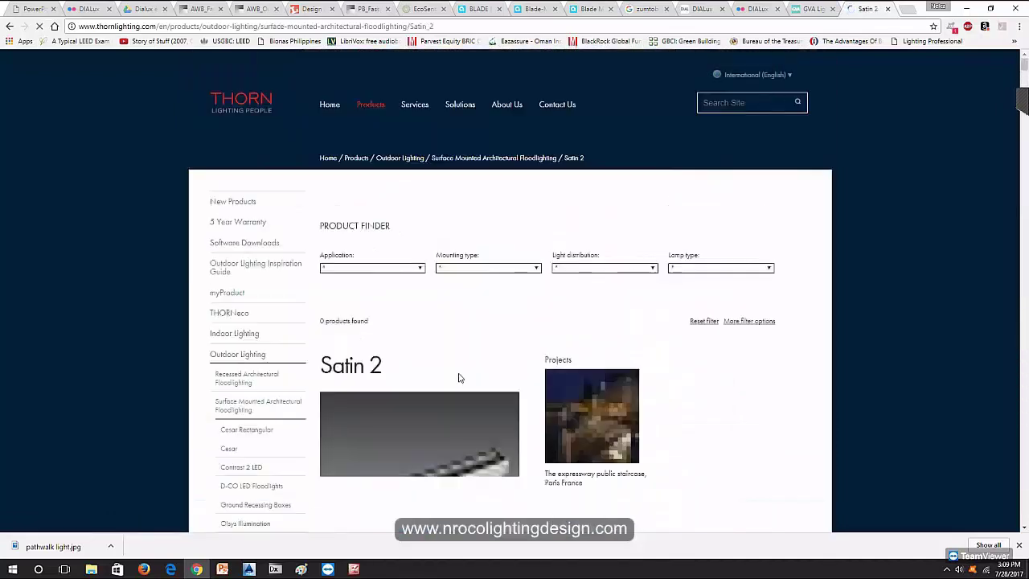
Open the SATIN2 MWA L630 24L35 12° 830 IO data sheet from the 630mm 12° through-wiring variants.
{"action": "scroll", "coordinate": [461, 391], "scroll_direction": "down", "scroll_amount": 3}
{"action": "scroll", "coordinate": [461, 392], "scroll_direction": "down", "scroll_amount": 12}
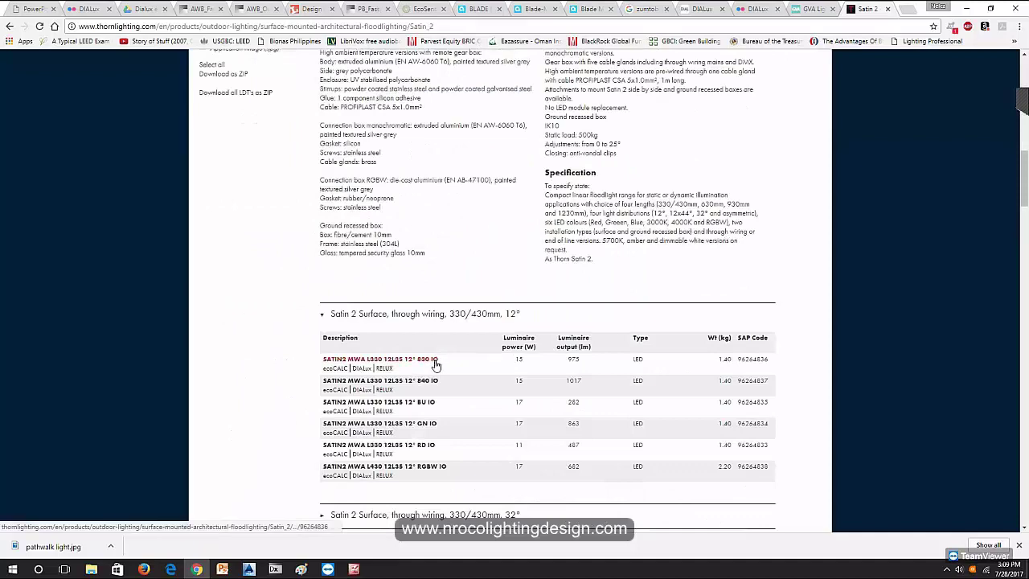
{"action": "scroll", "coordinate": [420, 366], "scroll_direction": "down", "scroll_amount": 2}
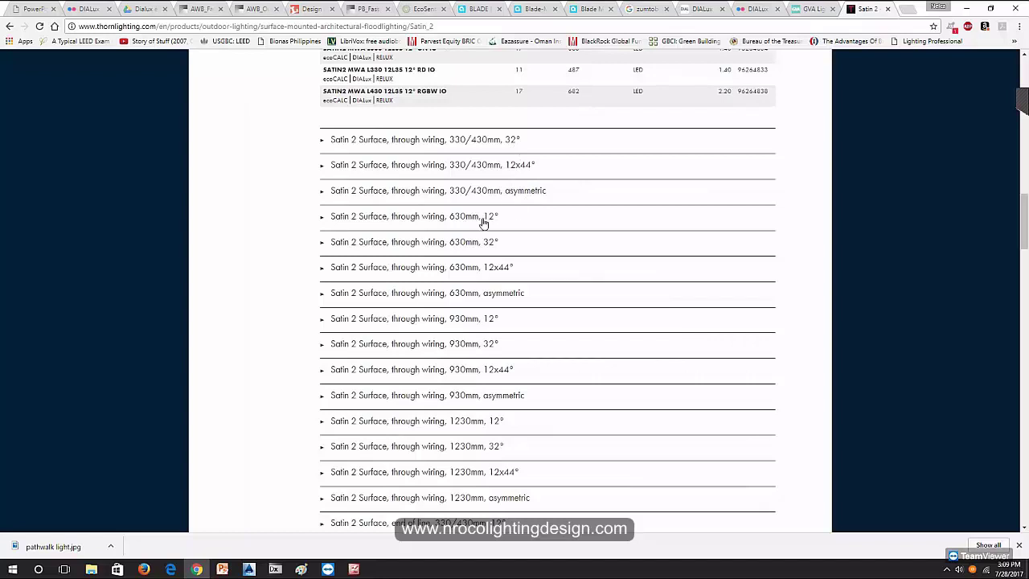
{"action": "left_click", "coordinate": [434, 220]}
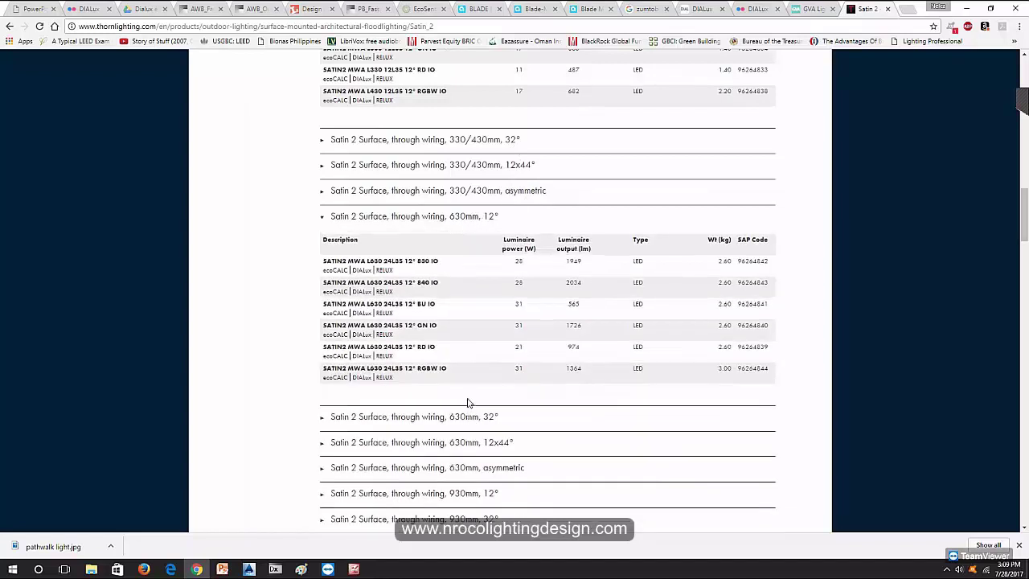
{"action": "left_click", "coordinate": [378, 262]}
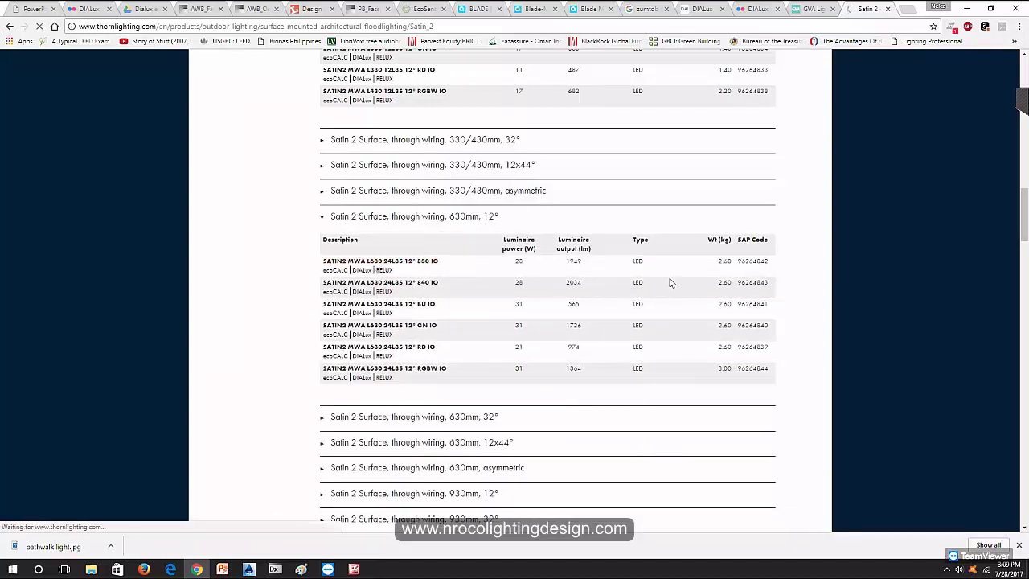
{"action": "scroll", "coordinate": [498, 329], "scroll_direction": "down", "scroll_amount": 3}
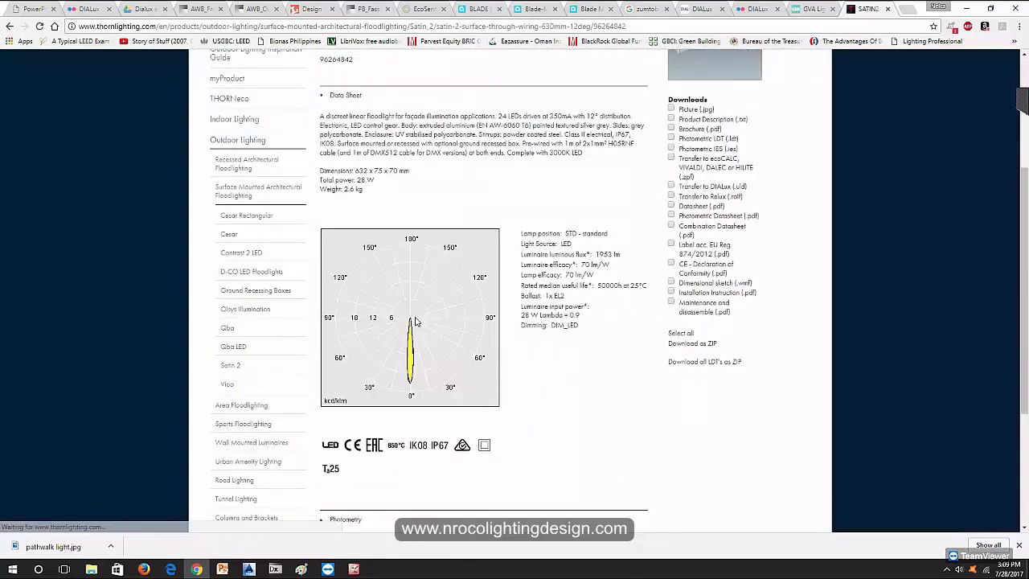
{"action": "scroll", "coordinate": [410, 326], "scroll_direction": "up", "scroll_amount": 3}
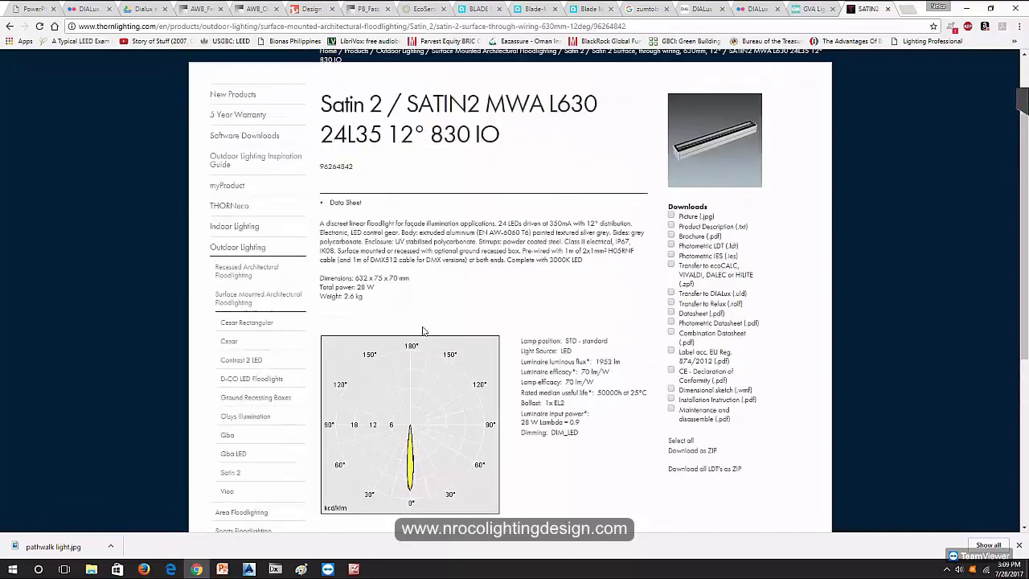
{"action": "scroll", "coordinate": [428, 332], "scroll_direction": "down", "scroll_amount": 4}
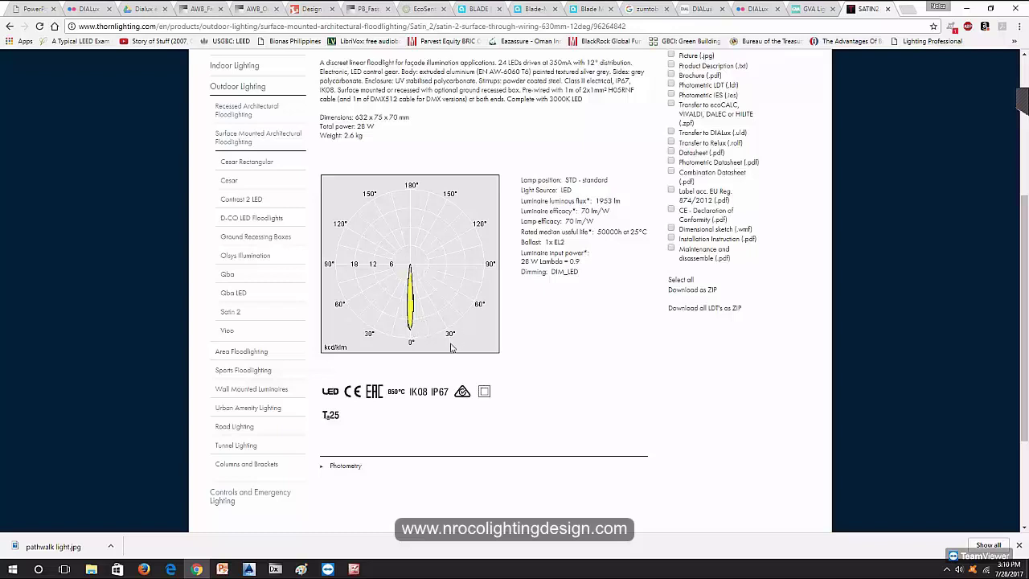
Examine the façade's ELEVO luminaire row close up in DIALux evo, then return to the Satin 2 list.
{"action": "left_click", "coordinate": [278, 569]}
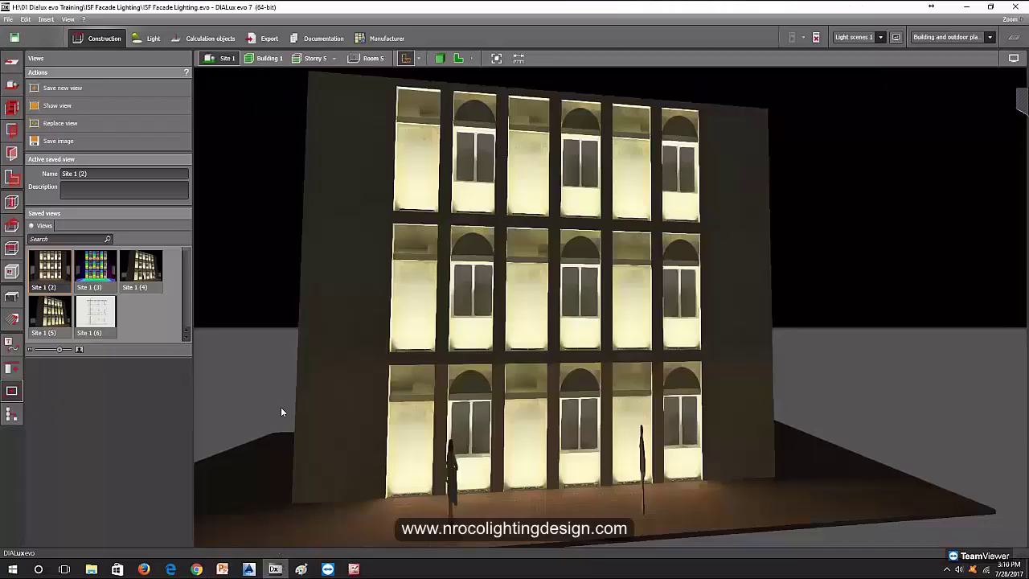
{"action": "scroll", "coordinate": [394, 337], "scroll_direction": "up", "scroll_amount": 5}
{"action": "left_click_drag", "start_coordinate": [407, 340], "coordinate": [542, 278]}
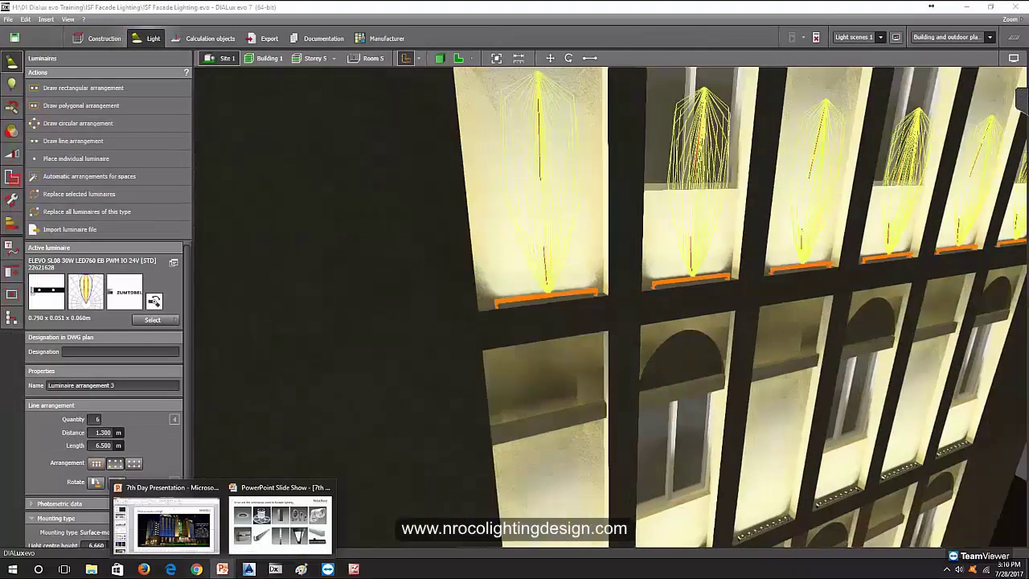
{"action": "left_click", "coordinate": [196, 569]}
{"action": "left_click", "coordinate": [9, 26]}
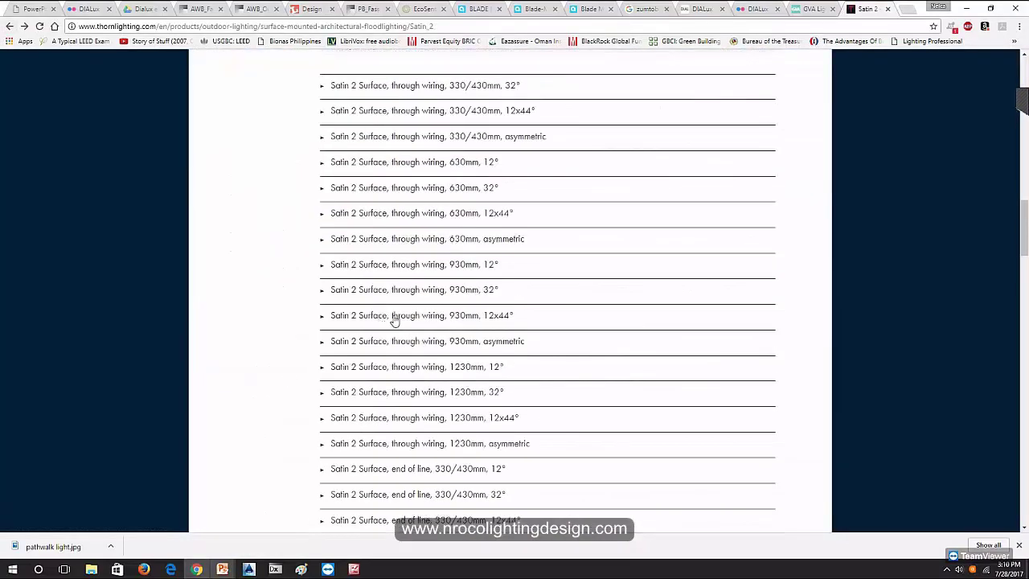
Check the 330/430mm 32° variant, then open the 930mm asymmetric variant 96264920 data sheet.
{"action": "left_click", "coordinate": [413, 87]}
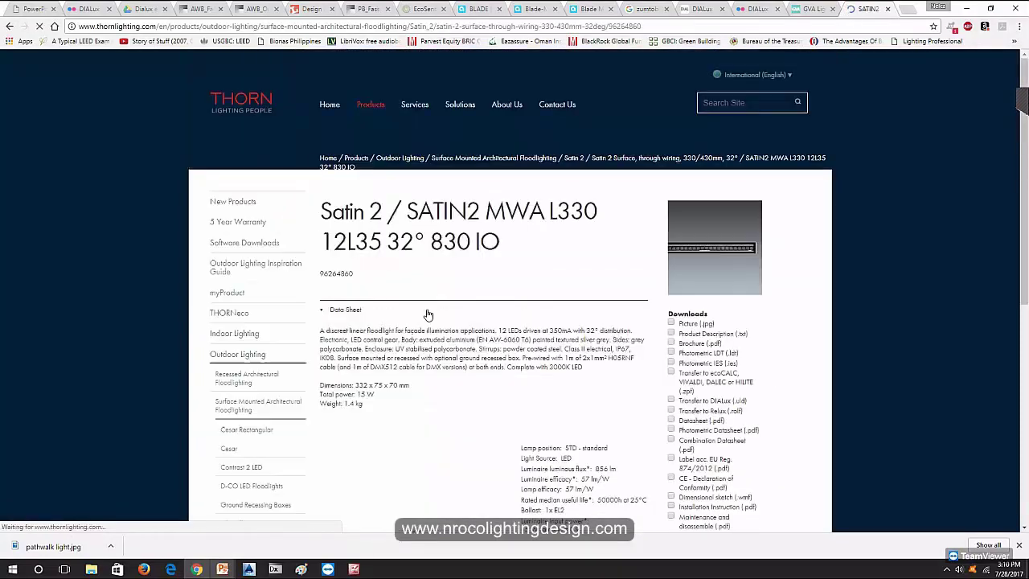
{"action": "scroll", "coordinate": [426, 321], "scroll_direction": "down", "scroll_amount": 3}
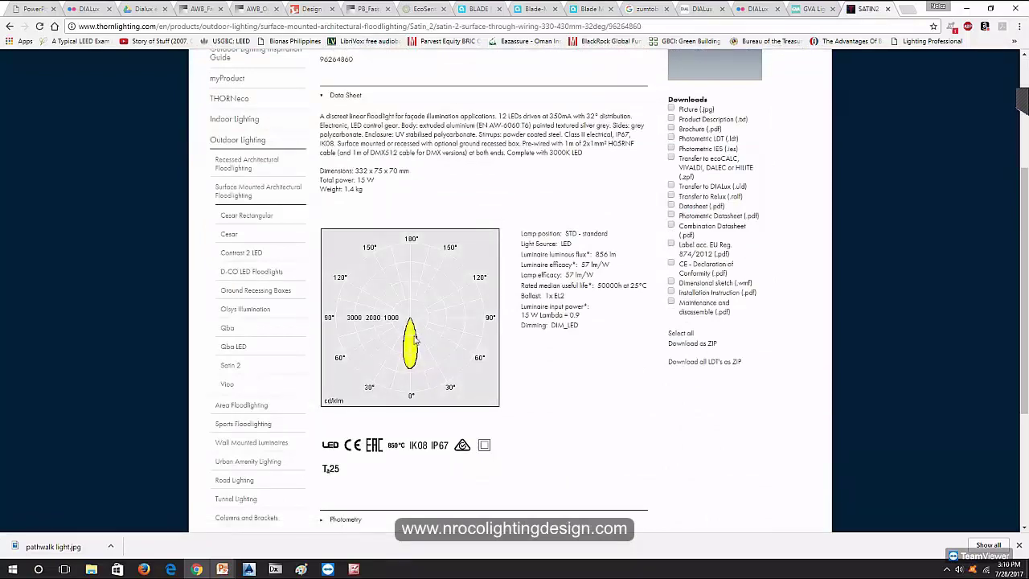
{"action": "left_click", "coordinate": [10, 25]}
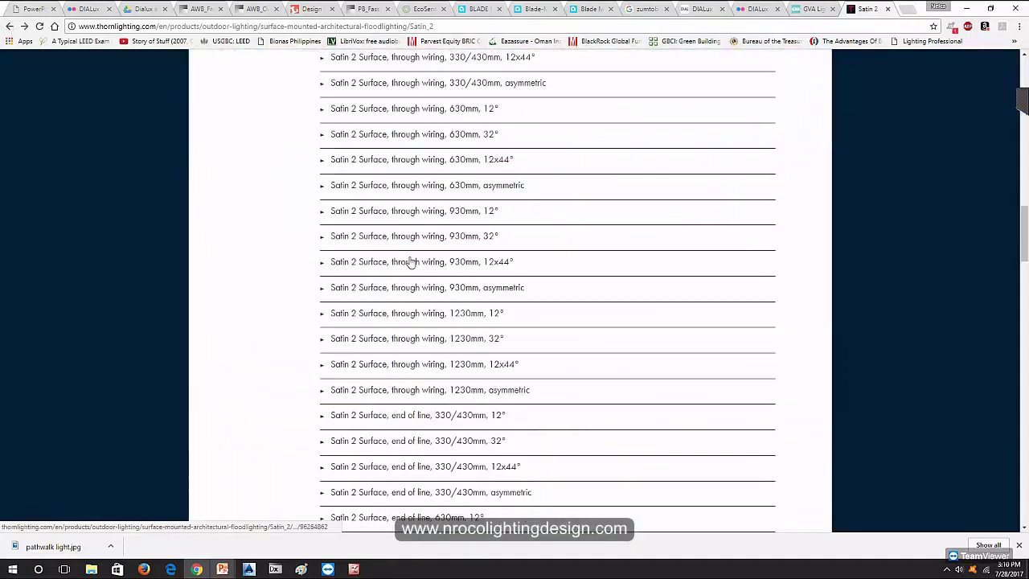
{"action": "left_click", "coordinate": [438, 291]}
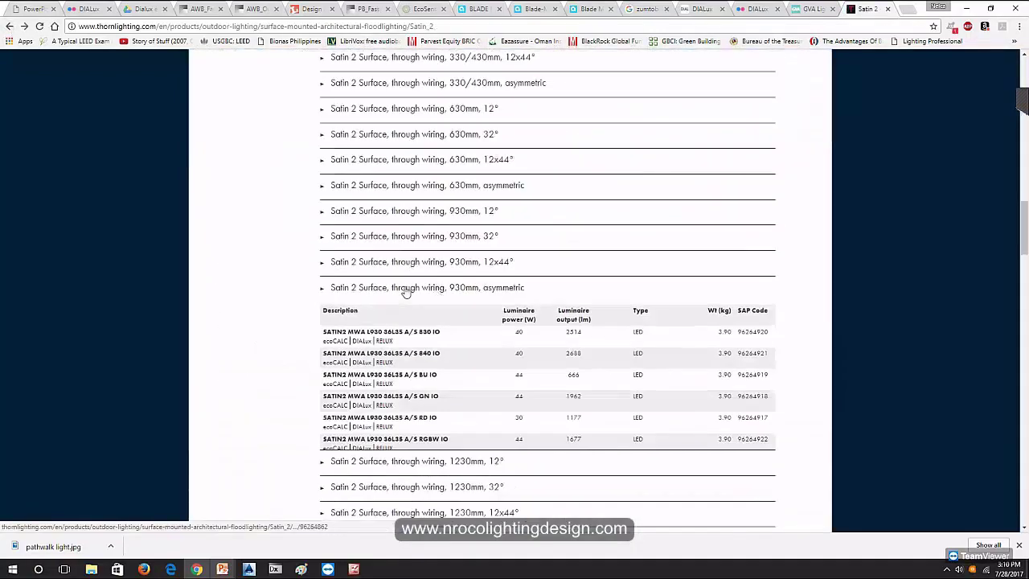
{"action": "key", "text": "alt+Right"}
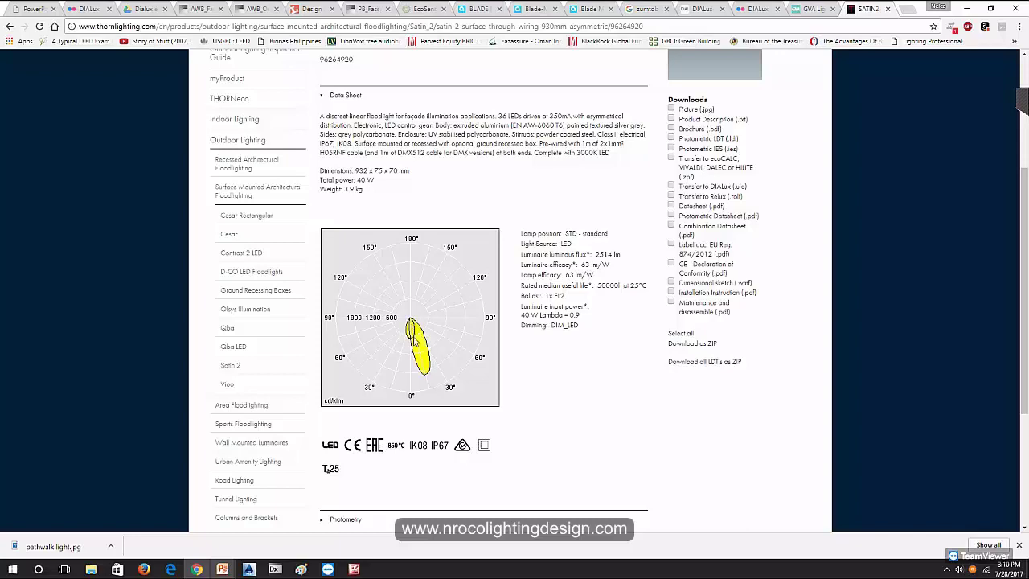
Open the end-of-line 330/430mm asymmetric SATIN2 MWA L330 12L35 A/S 830 IN data sheet.
{"action": "left_click", "coordinate": [10, 26]}
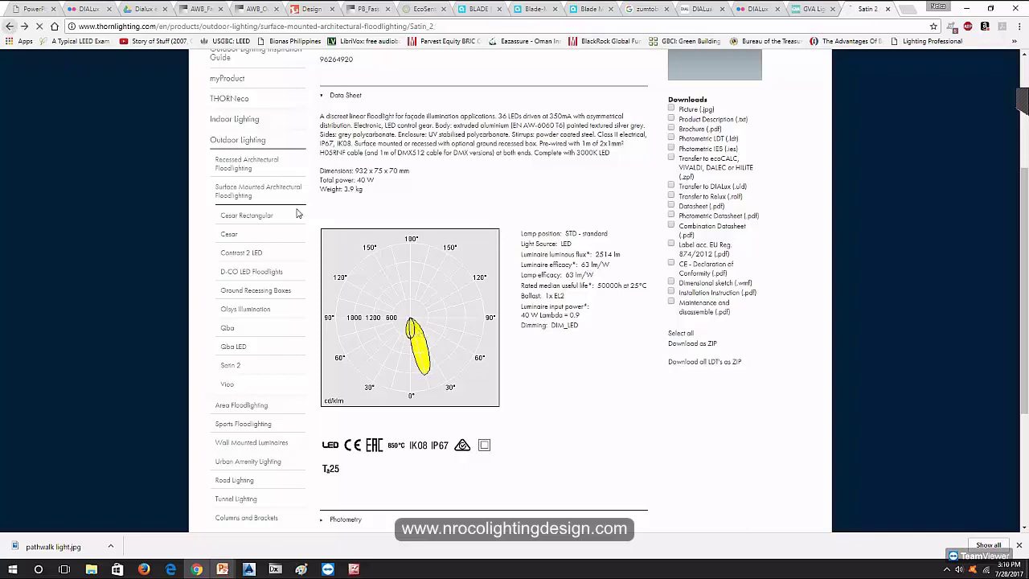
{"action": "scroll", "coordinate": [409, 309], "scroll_direction": "down", "scroll_amount": 10}
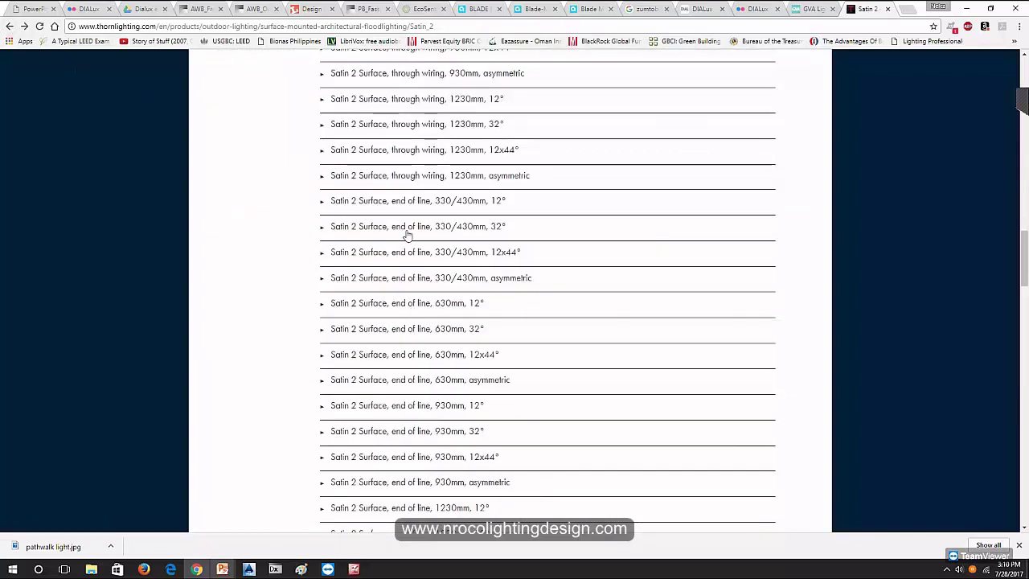
{"action": "left_click", "coordinate": [409, 278]}
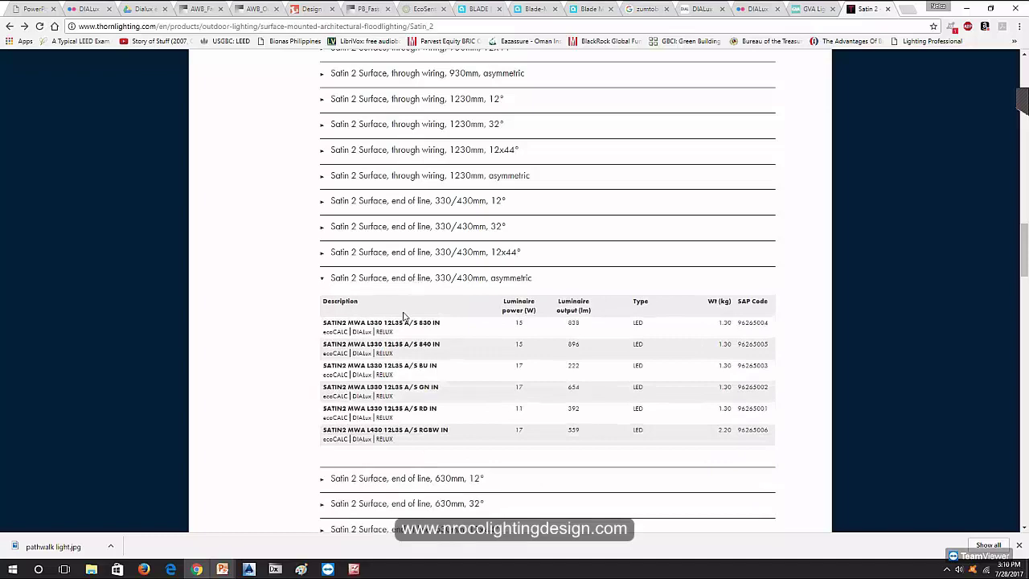
{"action": "left_click", "coordinate": [388, 323]}
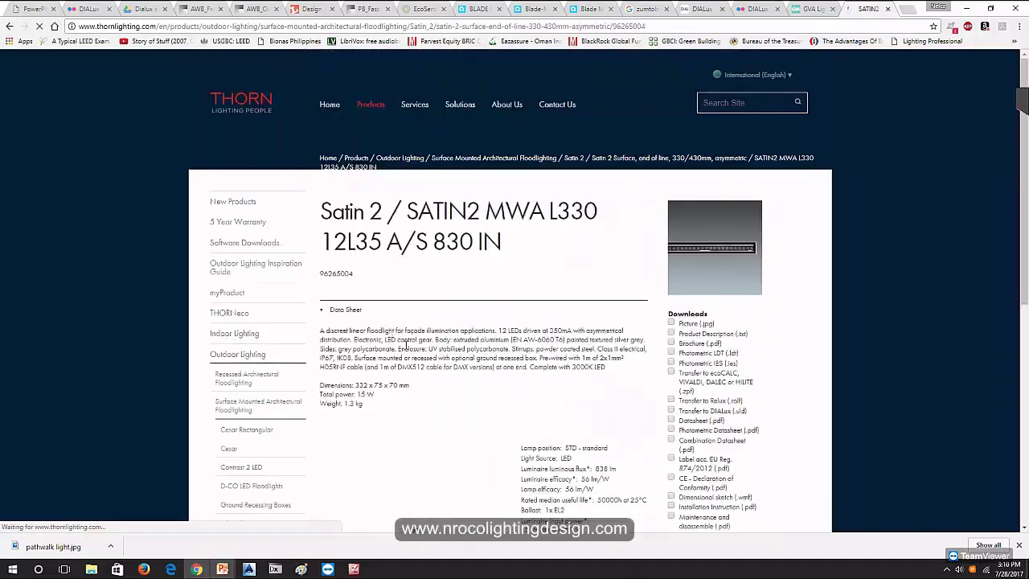
{"action": "scroll", "coordinate": [409, 361], "scroll_direction": "down", "scroll_amount": 2}
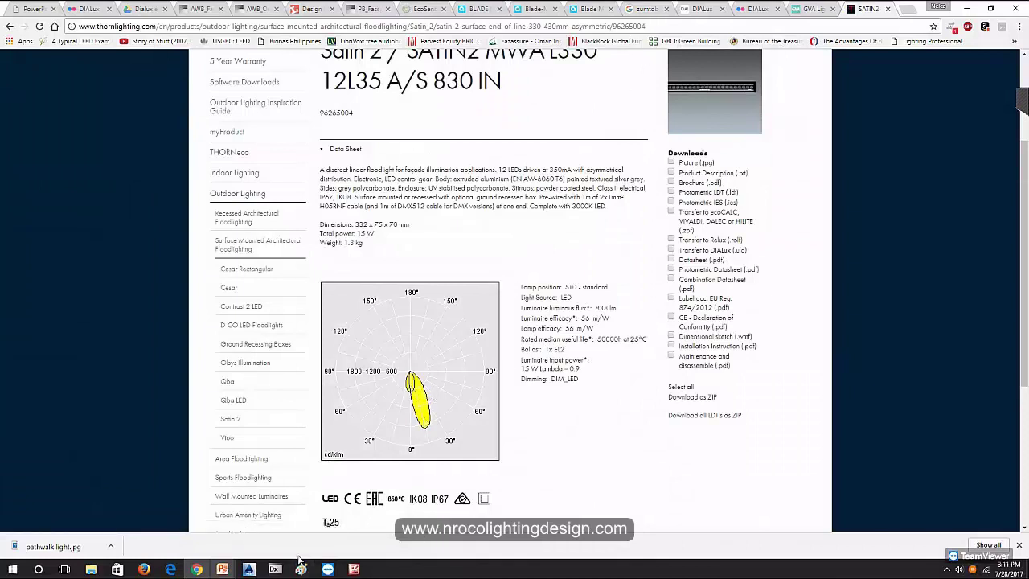
Deselect the luminaire arrangement and orbit around the façade in DIALux evo from several angles.
{"action": "left_click", "coordinate": [277, 568]}
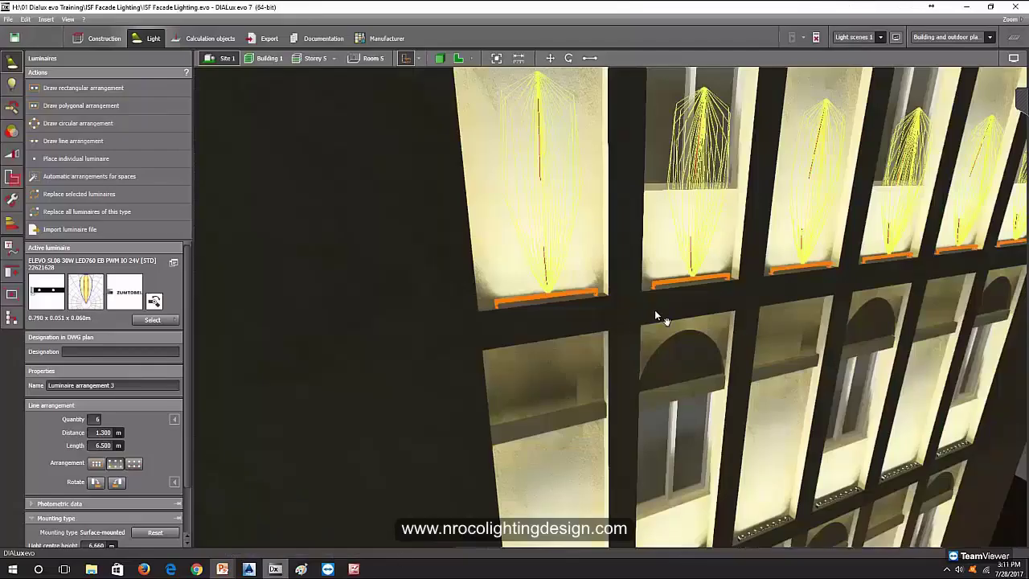
{"action": "left_click_drag", "start_coordinate": [655, 312], "coordinate": [611, 339]}
{"action": "scroll", "coordinate": [926, 351], "scroll_direction": "down", "scroll_amount": 5}
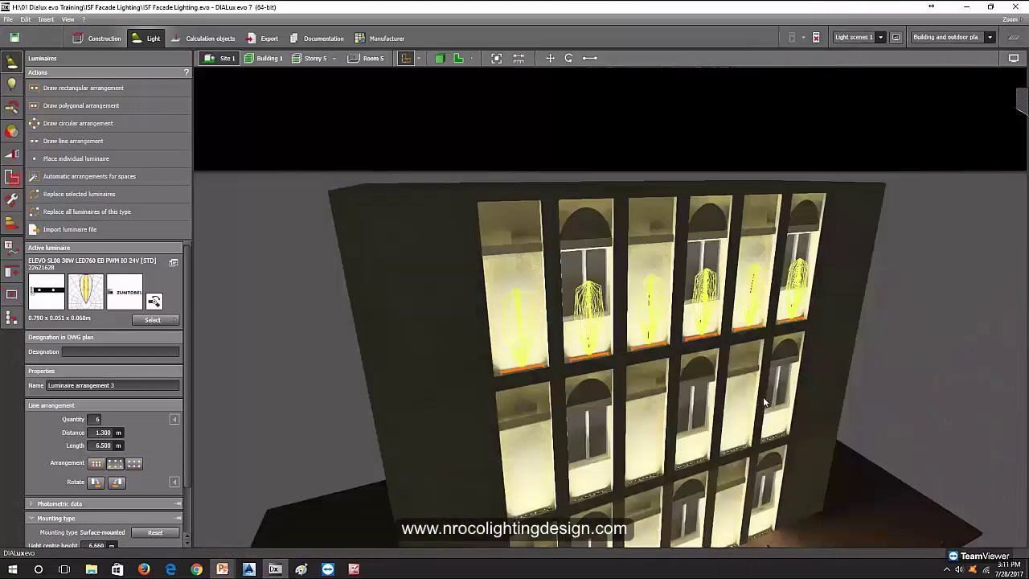
{"action": "left_click", "coordinate": [660, 334]}
{"action": "scroll", "coordinate": [661, 335], "scroll_direction": "up", "scroll_amount": 5}
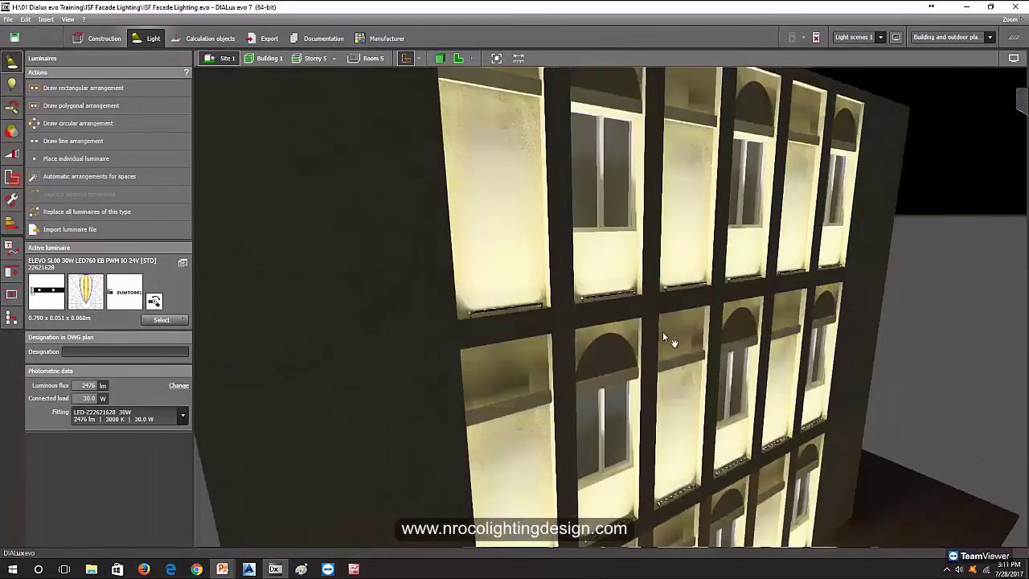
{"action": "left_click_drag", "start_coordinate": [662, 331], "coordinate": [628, 308]}
{"action": "left_click_drag", "start_coordinate": [496, 325], "coordinate": [473, 313]}
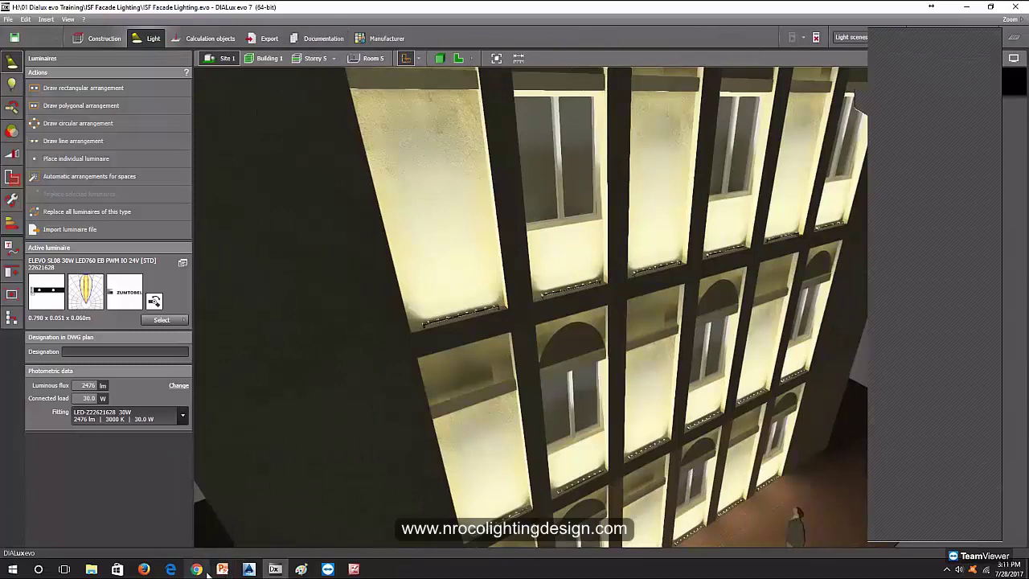
Return to the Satin 2 variant list and expand the 1230mm 12x44° through-wiring variants.
{"action": "mouse_move", "coordinate": [203, 570]}
{"action": "left_click", "coordinate": [197, 524]}
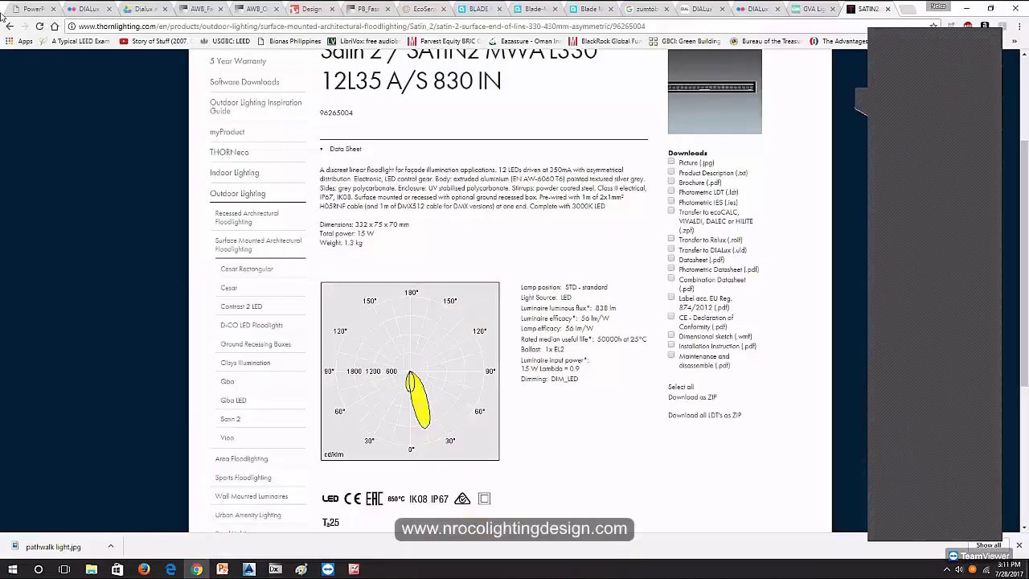
{"action": "left_click", "coordinate": [10, 26]}
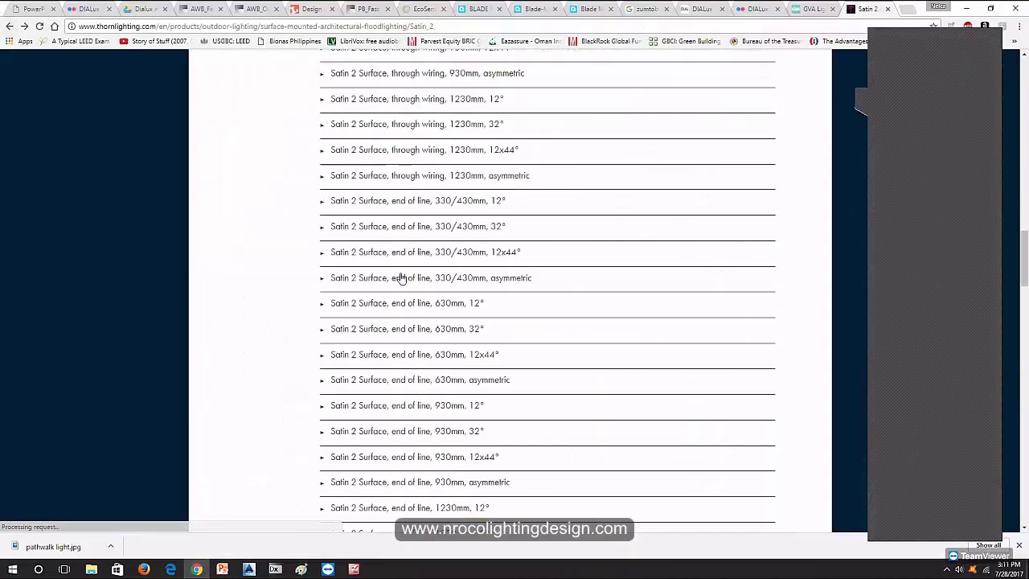
{"action": "left_click", "coordinate": [430, 160]}
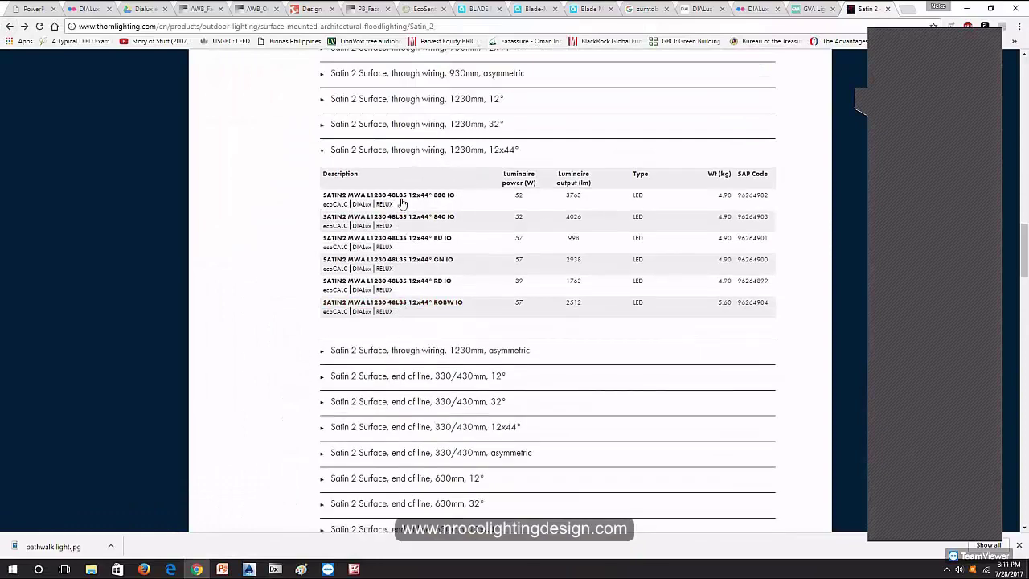
{"action": "left_click", "coordinate": [401, 196]}
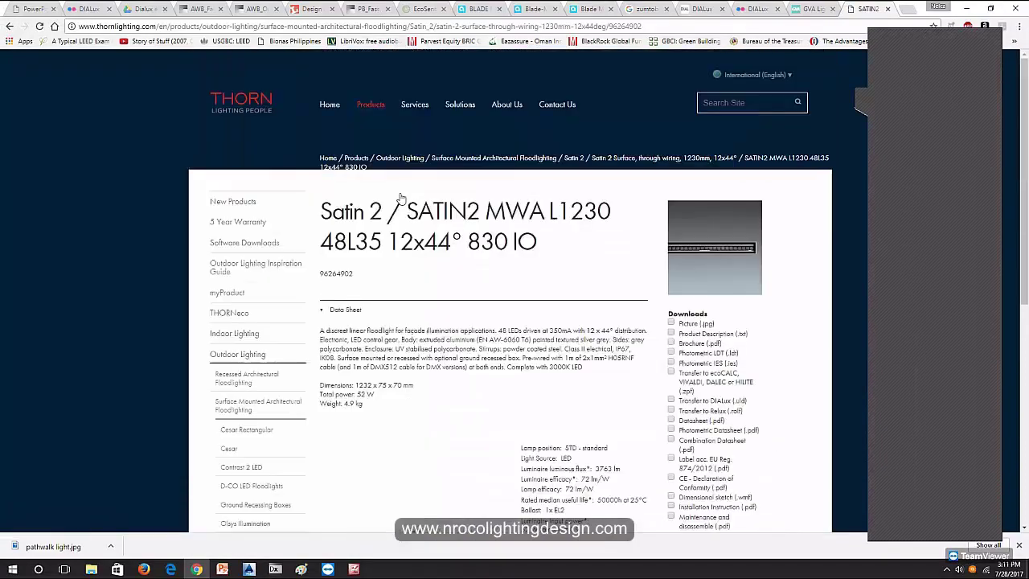
{"action": "scroll", "coordinate": [518, 387], "scroll_direction": "down", "scroll_amount": 4}
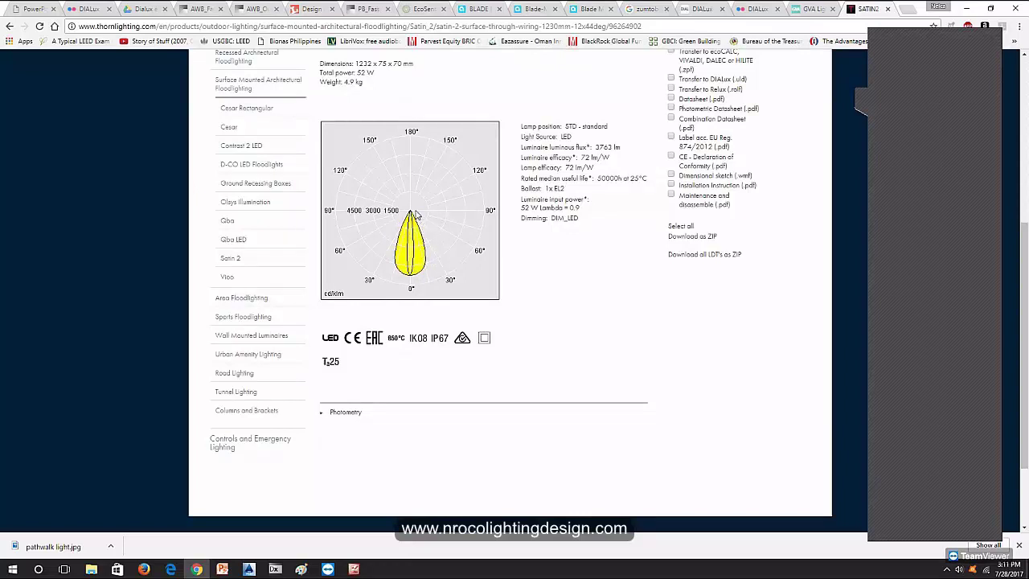
{"action": "key", "text": "alt+Left"}
{"action": "scroll", "coordinate": [398, 366], "scroll_direction": "down", "scroll_amount": 2}
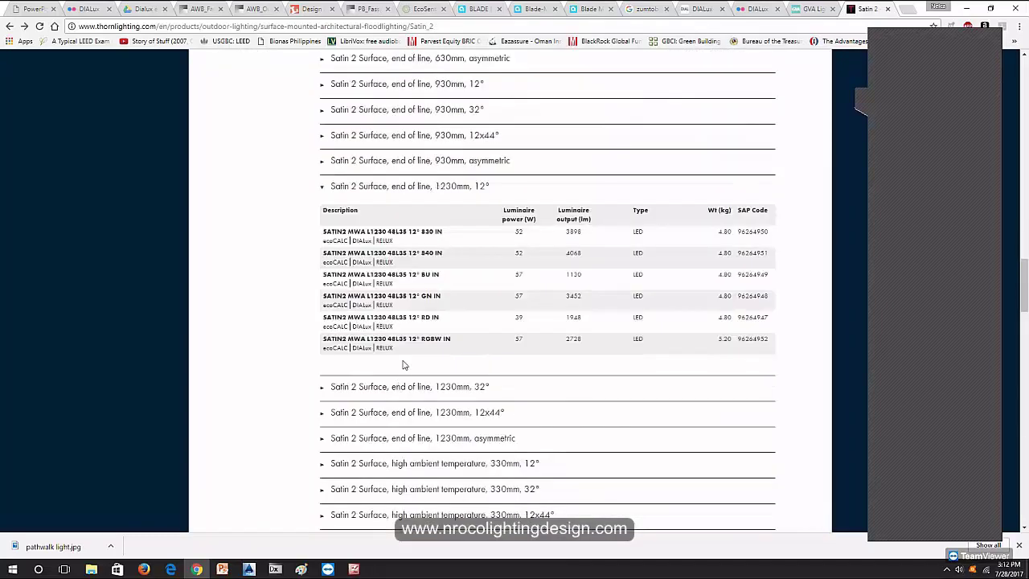
Download and open the 253436.uld DIALux file for the end-of-line 1230mm 12° 830 IN floodlight.
{"action": "left_click", "coordinate": [358, 281]}
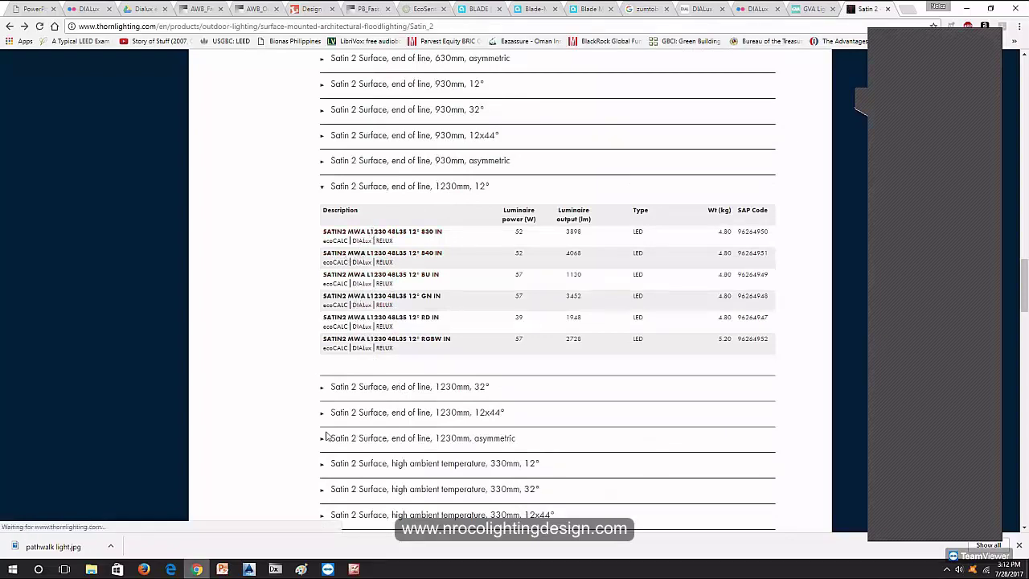
{"action": "left_click", "coordinate": [728, 417]}
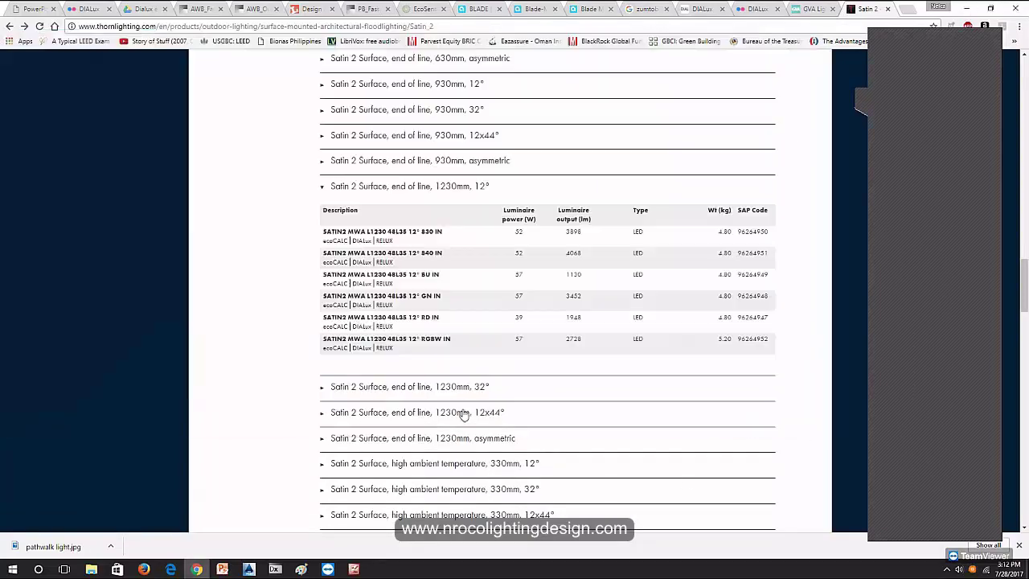
{"action": "left_click", "coordinate": [56, 546]}
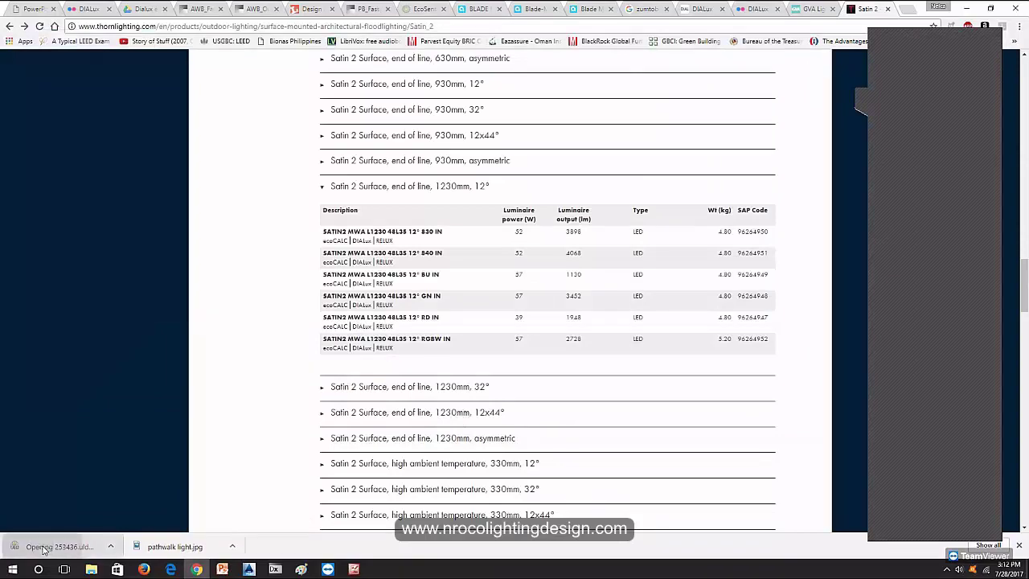
{"action": "left_click", "coordinate": [274, 569]}
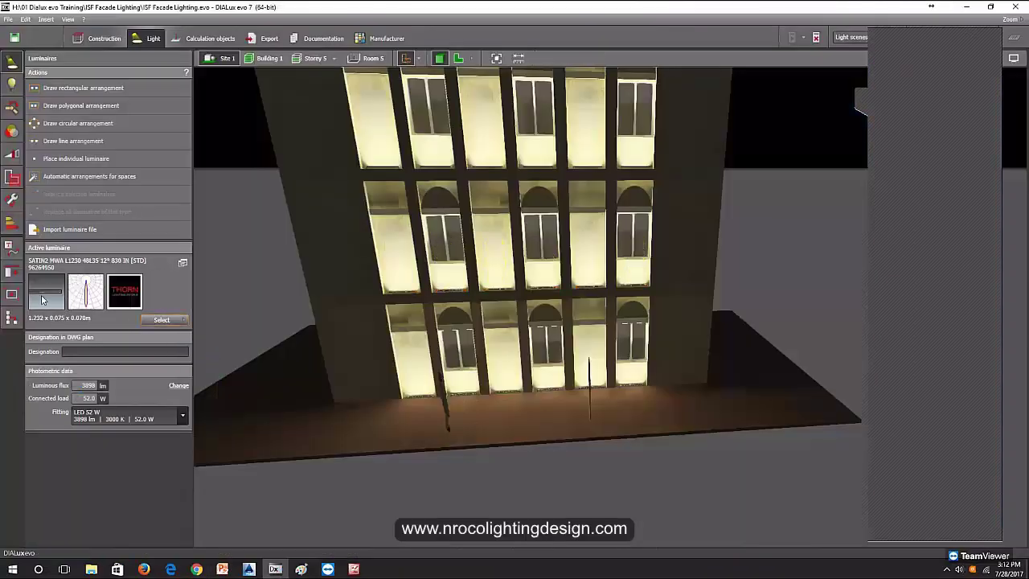
Replace the middle-floor ELEVO row with the SATIN2 L1230 12° 830 luminaire from History.
{"action": "scroll", "coordinate": [250, 259], "scroll_direction": "up", "scroll_amount": 2}
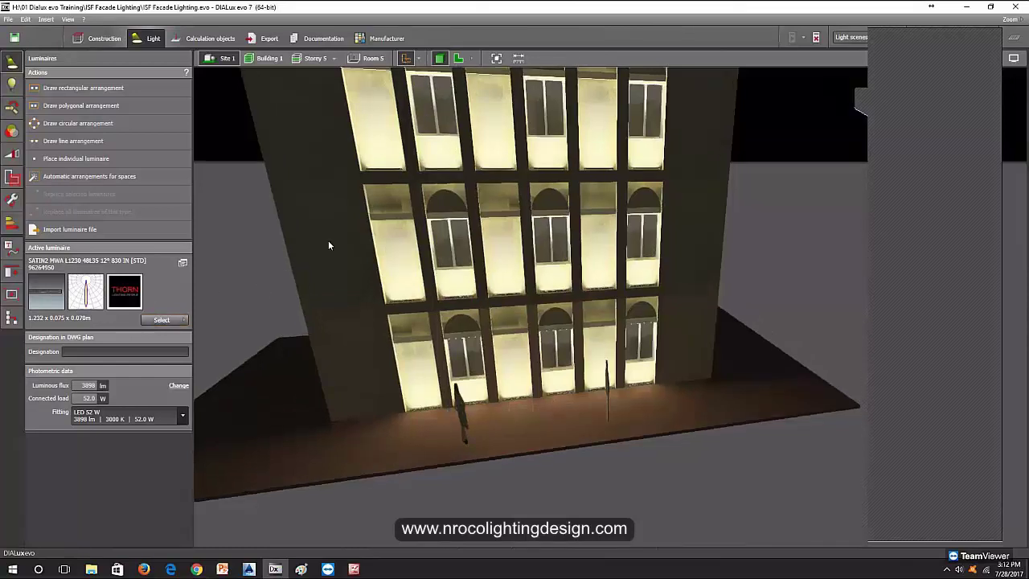
{"action": "left_click", "coordinate": [403, 300]}
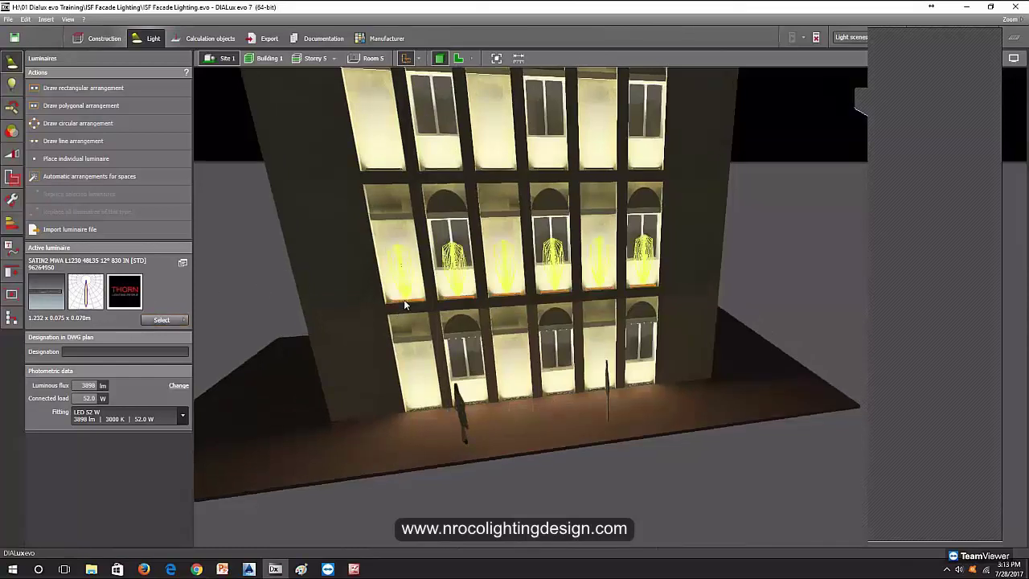
{"action": "left_click", "coordinate": [165, 321]}
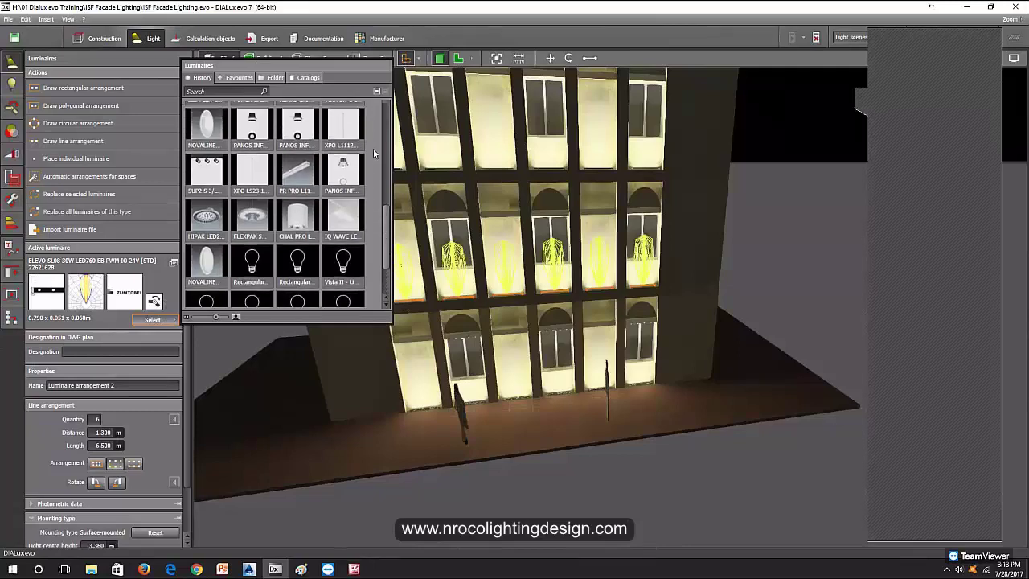
{"action": "left_click", "coordinate": [94, 195]}
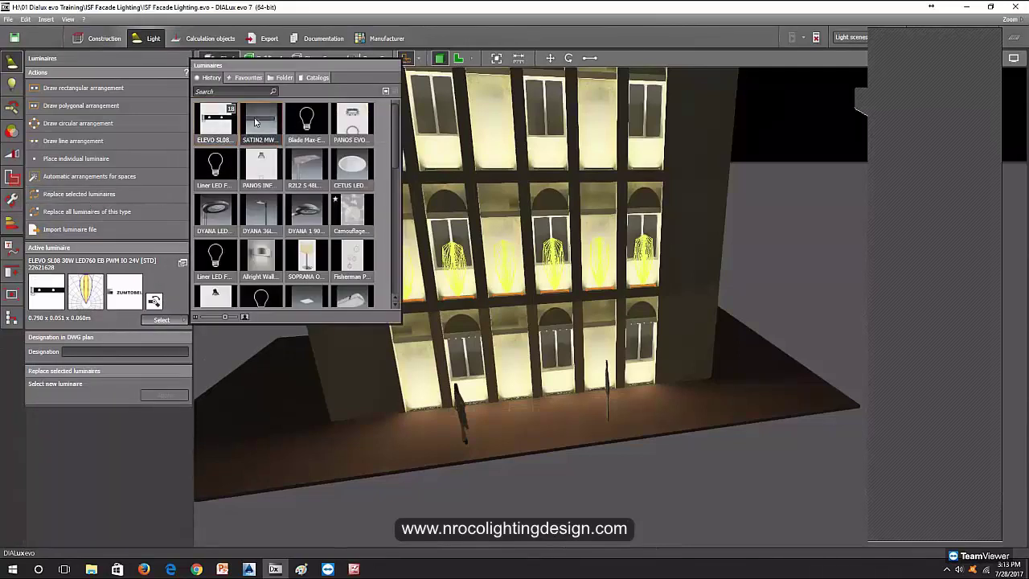
{"action": "left_click", "coordinate": [256, 121]}
{"action": "left_click", "coordinate": [164, 394]}
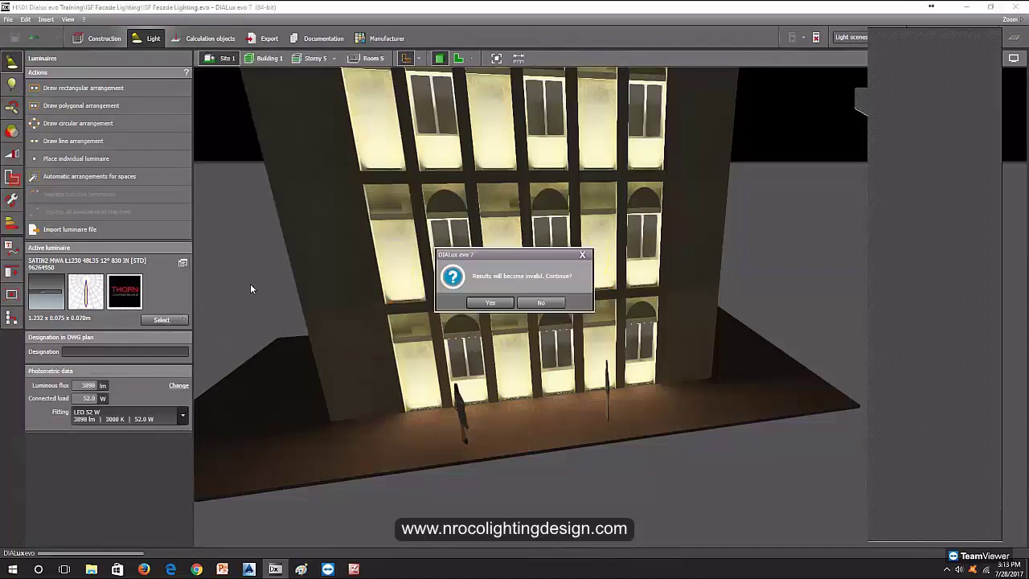
{"action": "left_click", "coordinate": [491, 302]}
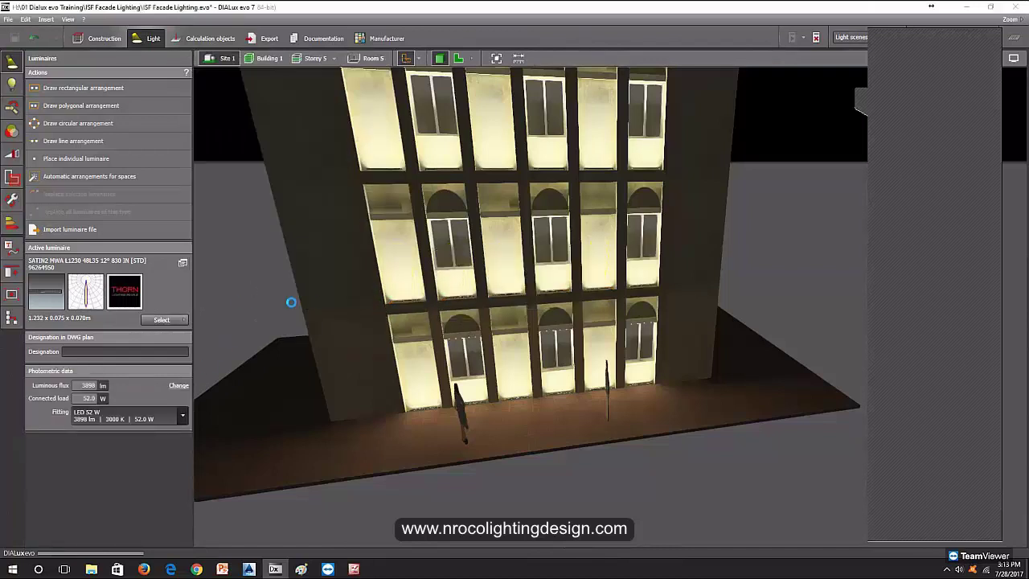
{"action": "left_click", "coordinate": [595, 273]}
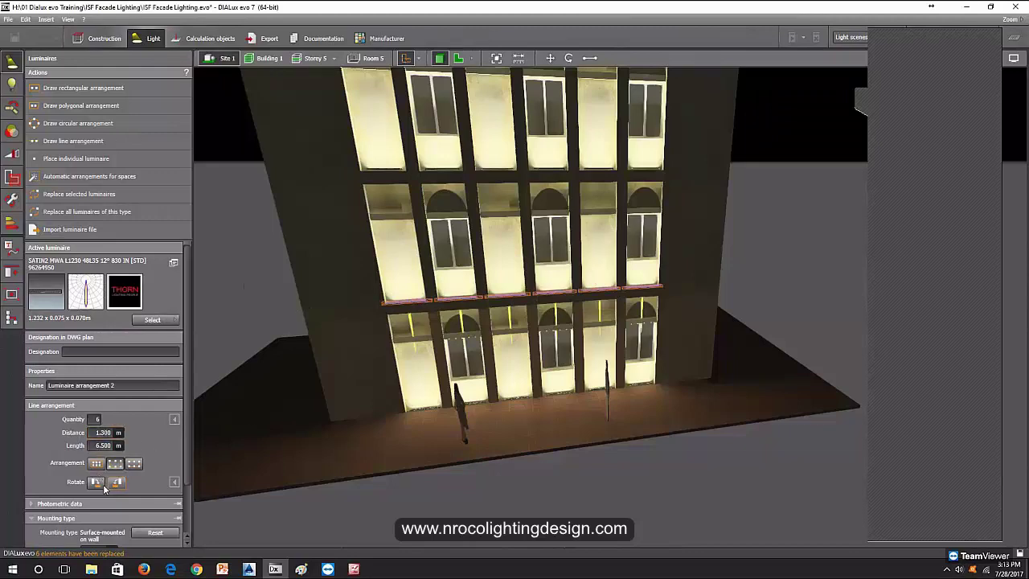
Set the arrangement rotation to -180/-180 so the beams graze upward.
{"action": "left_click", "coordinate": [174, 482]}
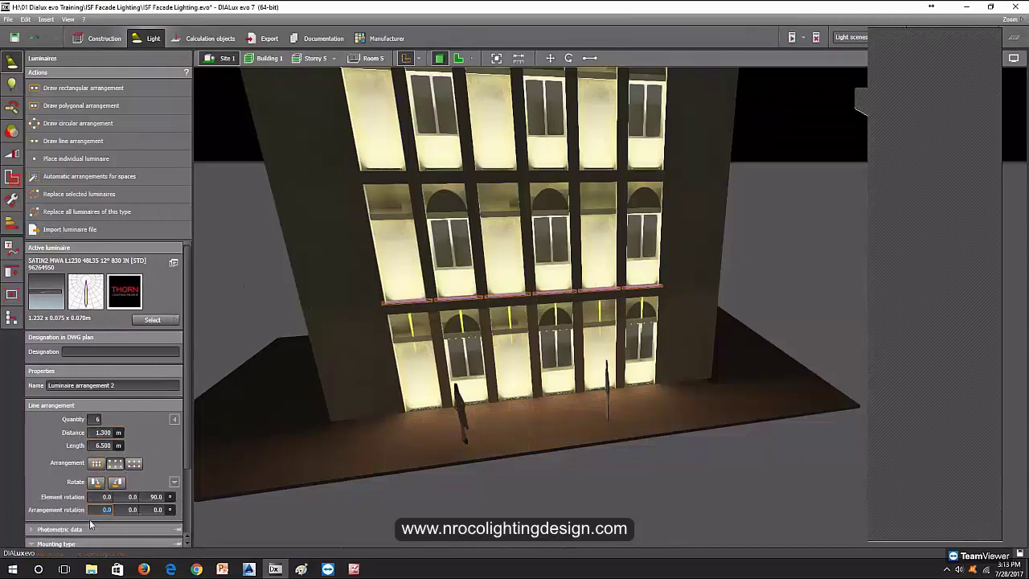
{"action": "type", "text": "180"}
{"action": "key", "text": "Return"}
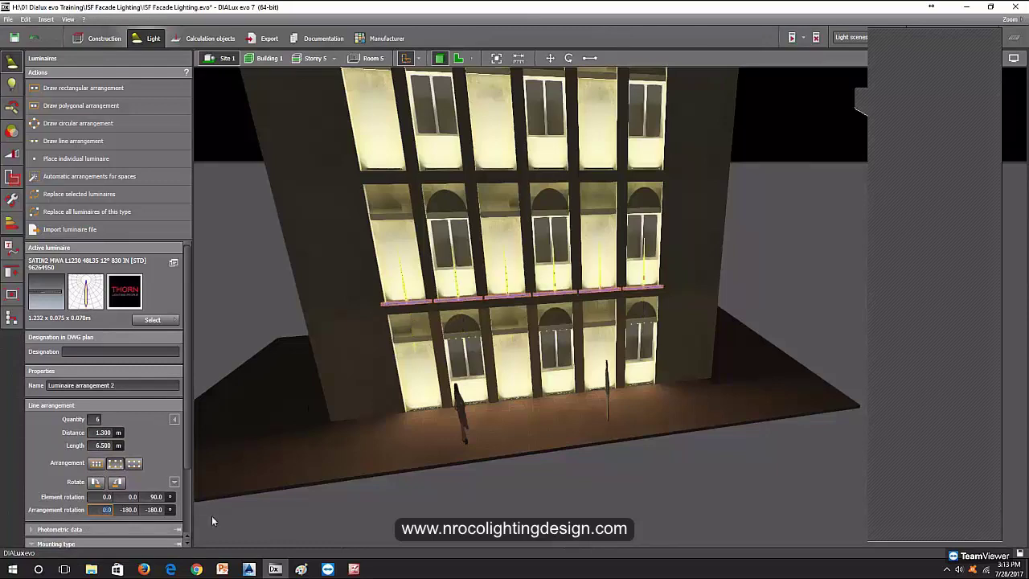
{"action": "scroll", "coordinate": [225, 333], "scroll_direction": "up", "scroll_amount": 2}
{"action": "scroll", "coordinate": [322, 320], "scroll_direction": "up", "scroll_amount": 3}
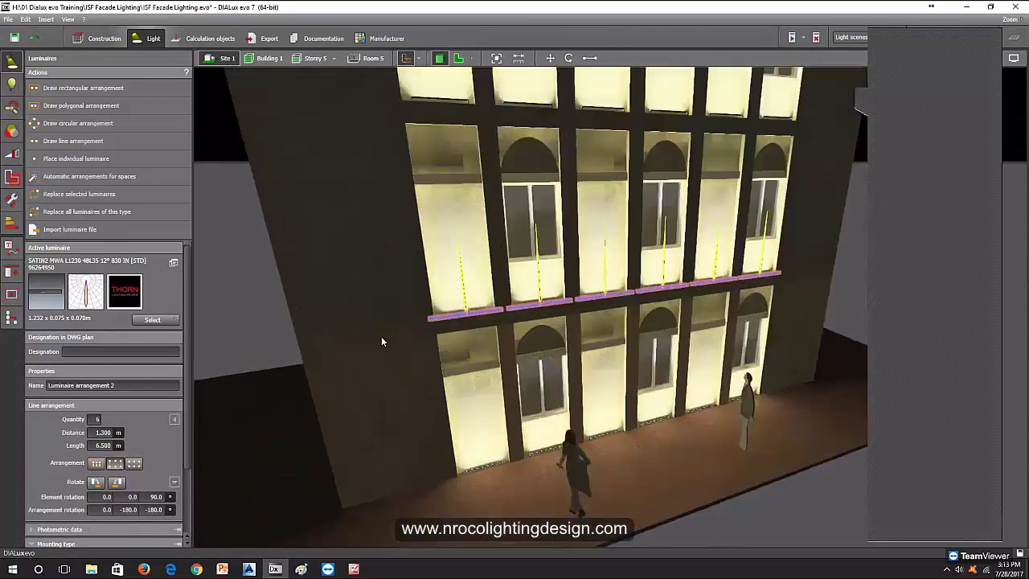
{"action": "scroll", "coordinate": [466, 322], "scroll_direction": "up", "scroll_amount": 1}
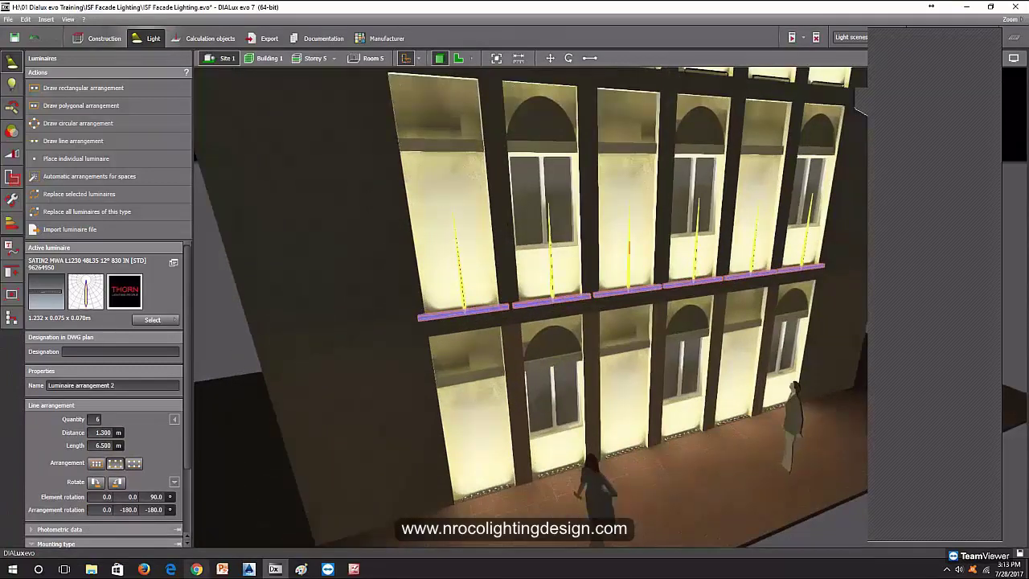
{"action": "left_click", "coordinate": [196, 569]}
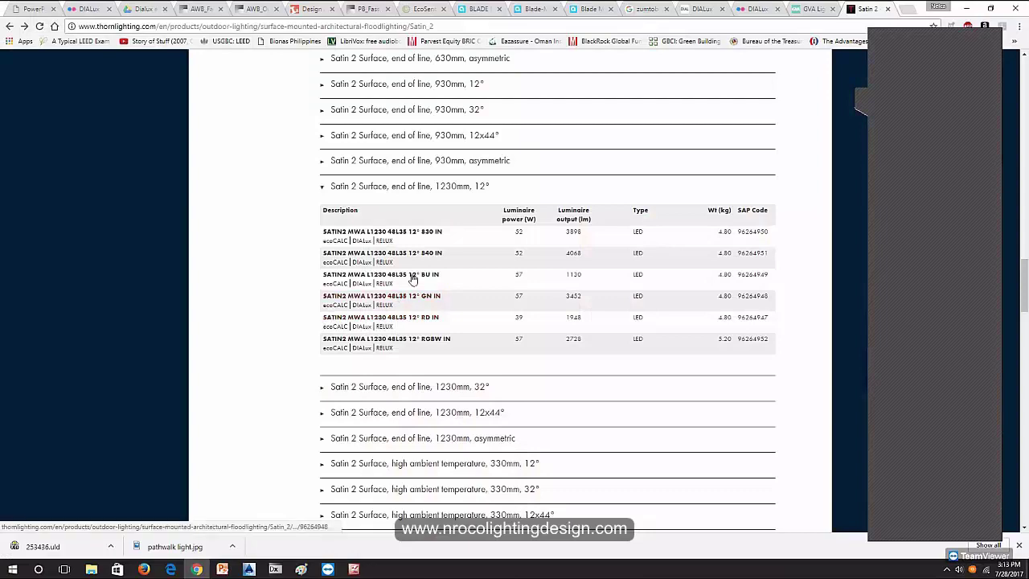
Download and open 253430.uld for the end-of-line 930mm 12° SATIN2 MWA L930 36L35 830 IN.
{"action": "scroll", "coordinate": [413, 137], "scroll_direction": "up", "scroll_amount": 1}
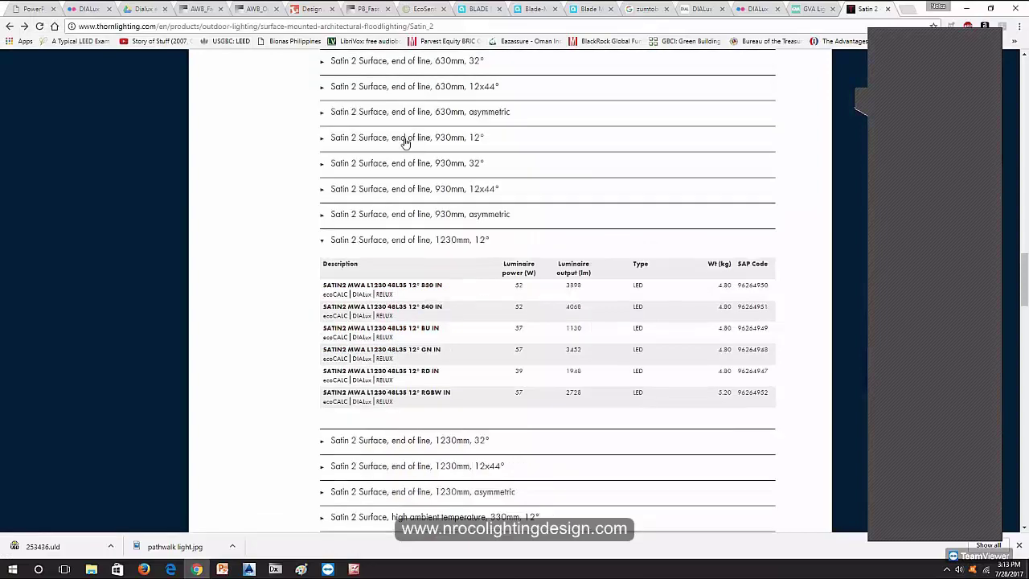
{"action": "left_click", "coordinate": [412, 139]}
{"action": "left_click", "coordinate": [381, 192]}
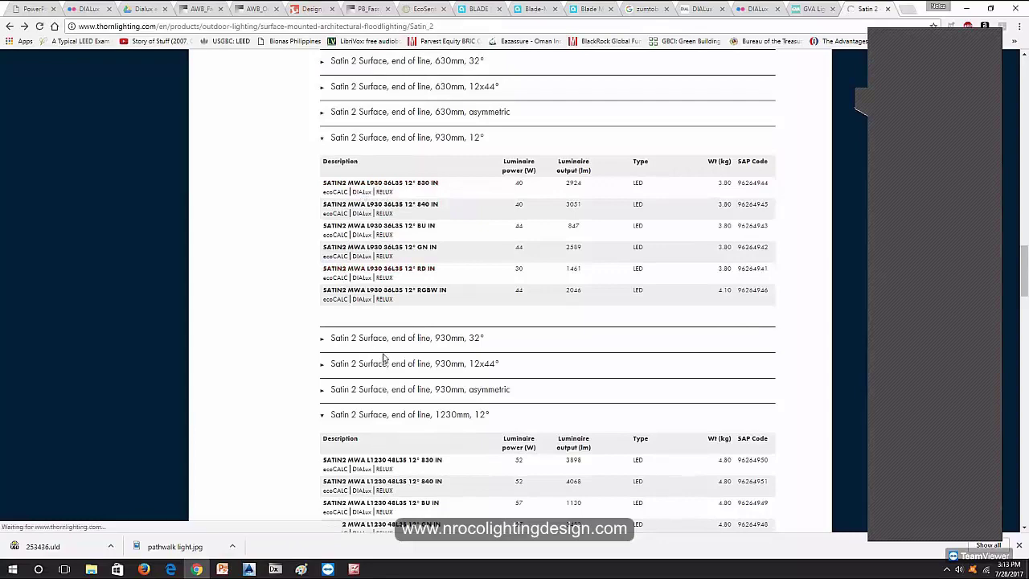
{"action": "left_click", "coordinate": [727, 418]}
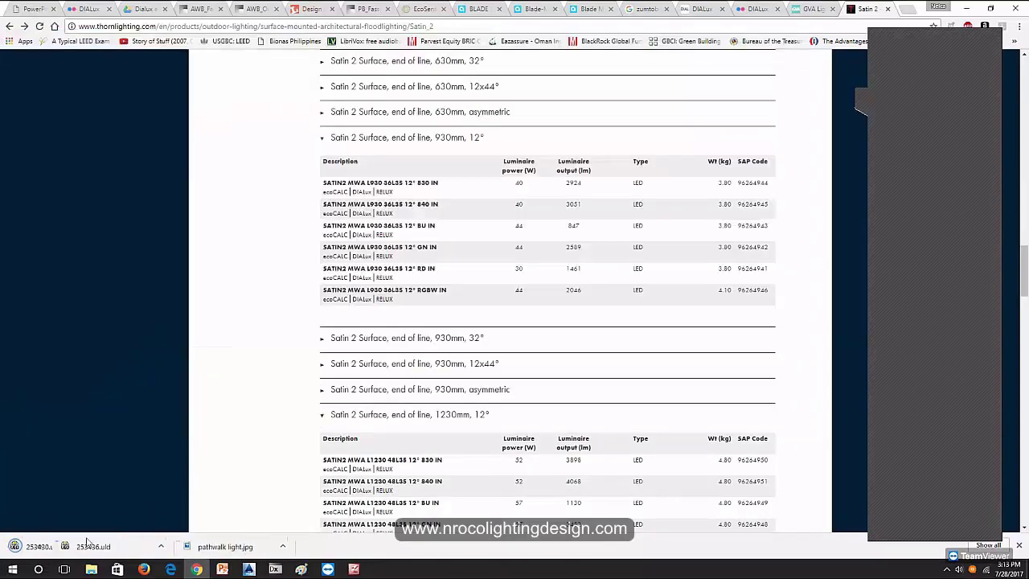
{"action": "left_click", "coordinate": [31, 545]}
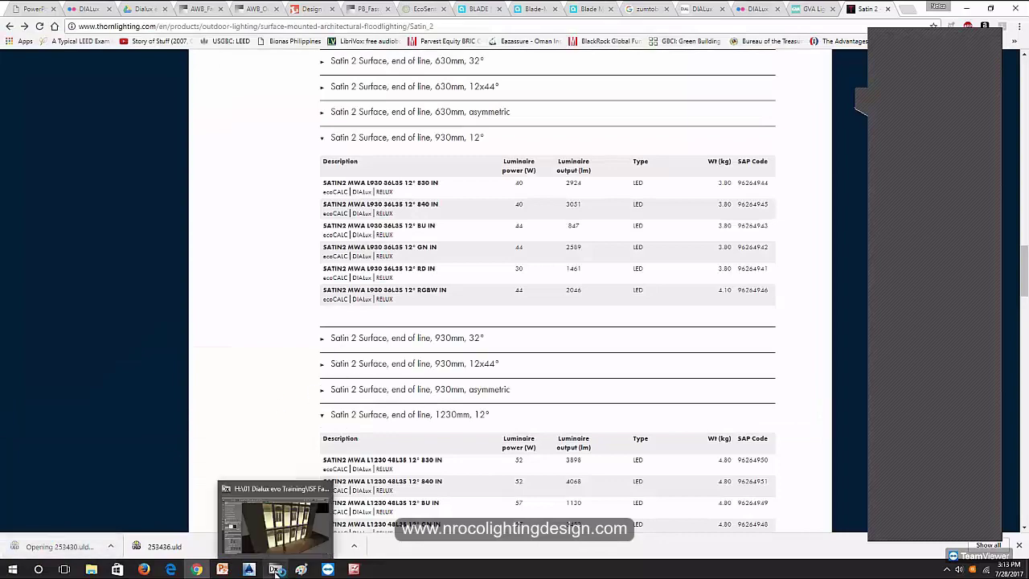
{"action": "left_click", "coordinate": [275, 569]}
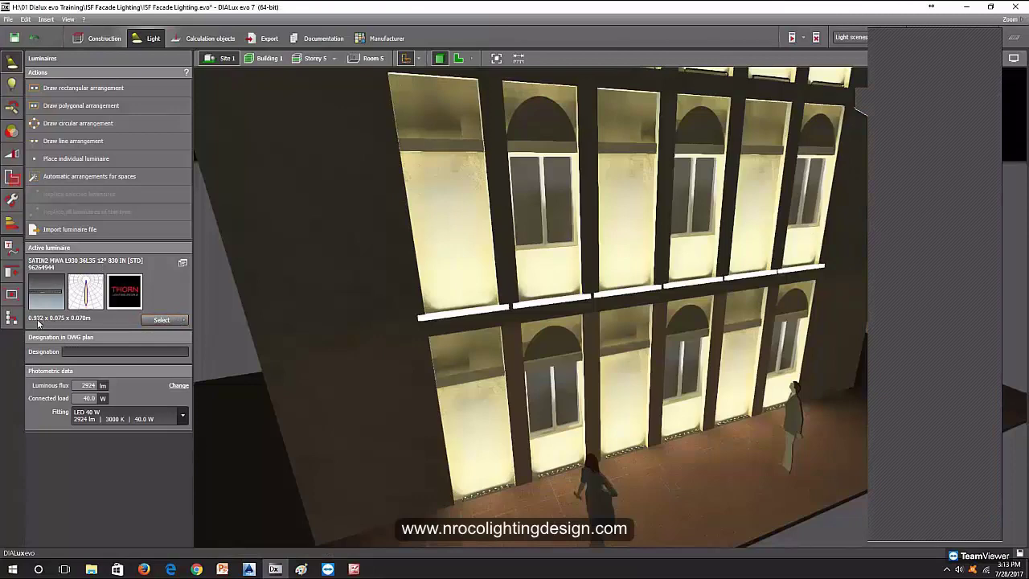
Swap the ledge row's six luminaires for the SATIN2 L930 36L35 12° 830 floodlight.
{"action": "left_click", "coordinate": [470, 313]}
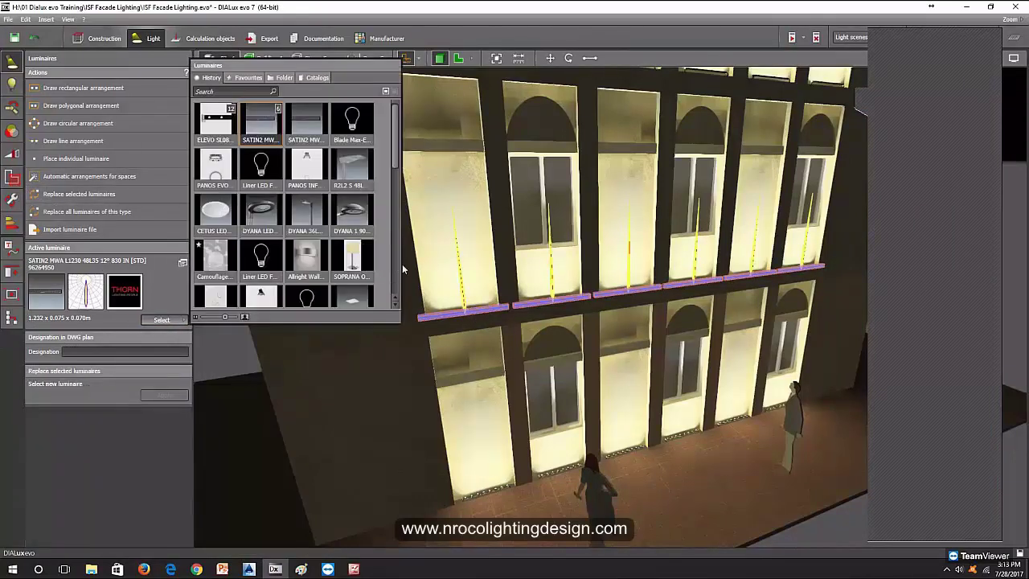
{"action": "left_click", "coordinate": [311, 127]}
{"action": "left_click", "coordinate": [164, 395]}
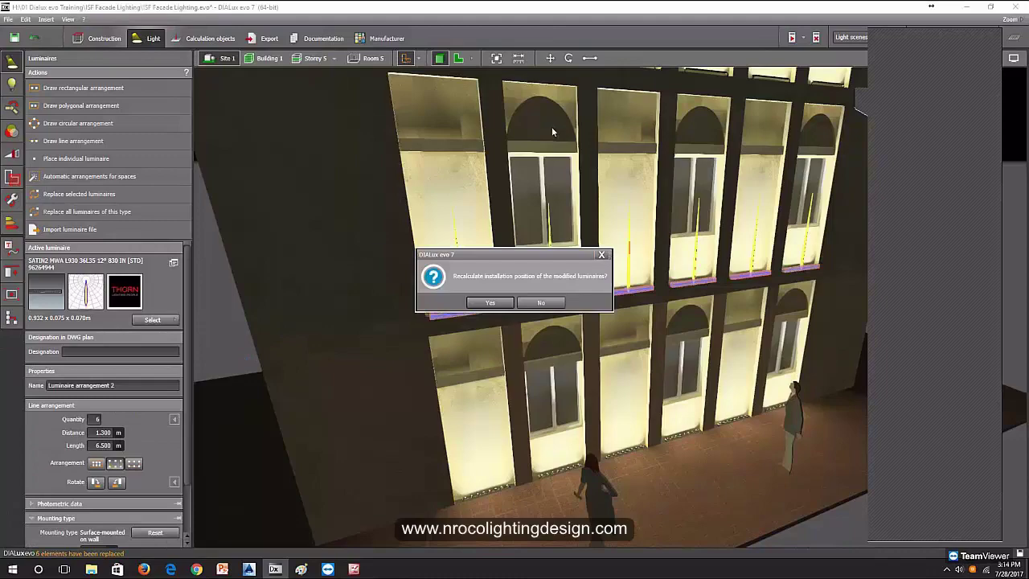
{"action": "left_click", "coordinate": [601, 254]}
In a 2D elevation, raise the SATIN2 L930 luminaire row slightly up the facade ledge.
{"action": "left_click", "coordinate": [458, 58]}
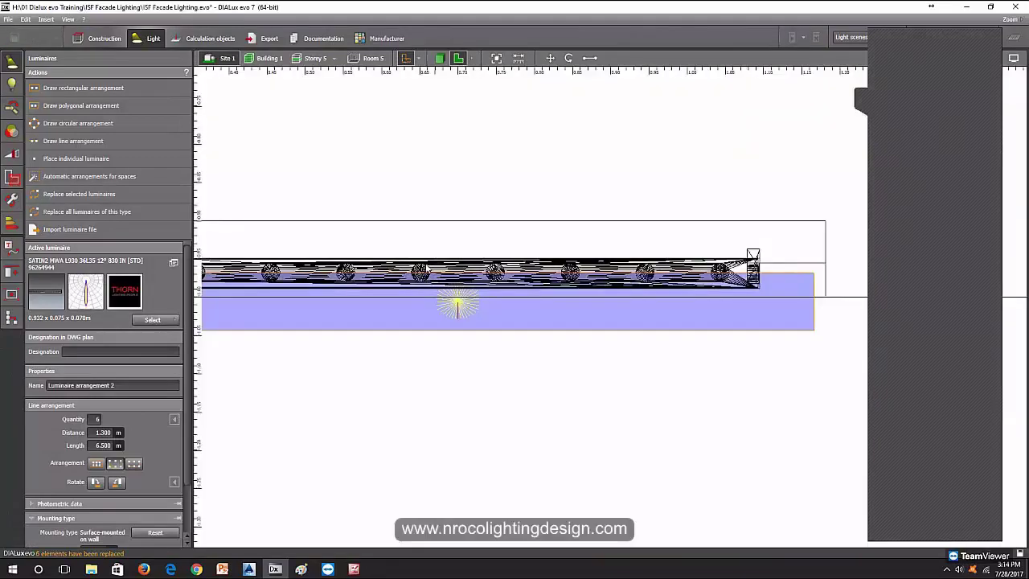
{"action": "scroll", "coordinate": [503, 229], "scroll_direction": "down", "scroll_amount": 3}
{"action": "right_click", "coordinate": [483, 245]}
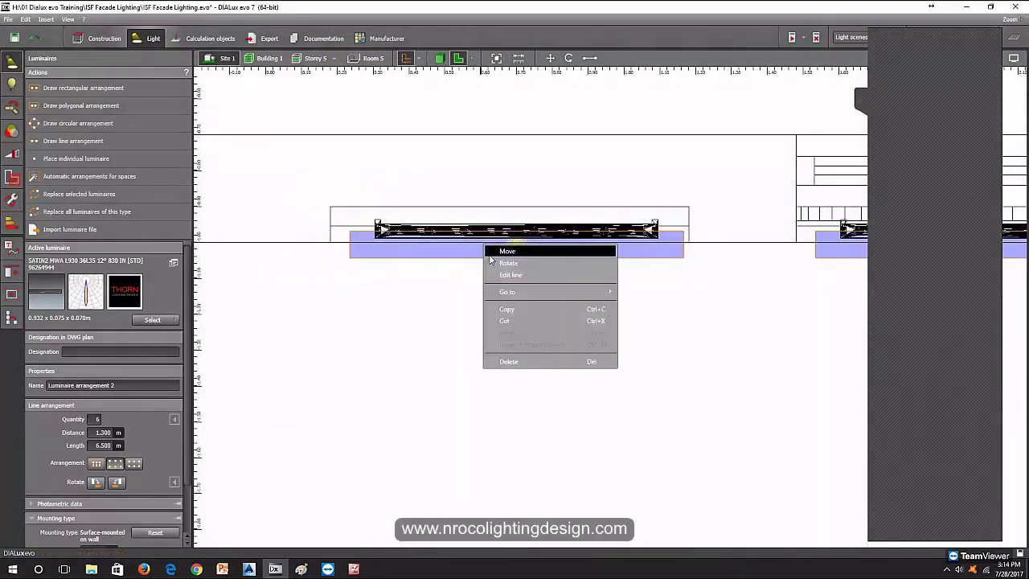
{"action": "left_click_drag", "start_coordinate": [700, 289], "coordinate": [471, 287]}
{"action": "left_click_drag", "start_coordinate": [588, 191], "coordinate": [591, 179]}
Return to 3D and look up the facade at the floodlights grazing light up each bay.
{"action": "left_click", "coordinate": [439, 58]}
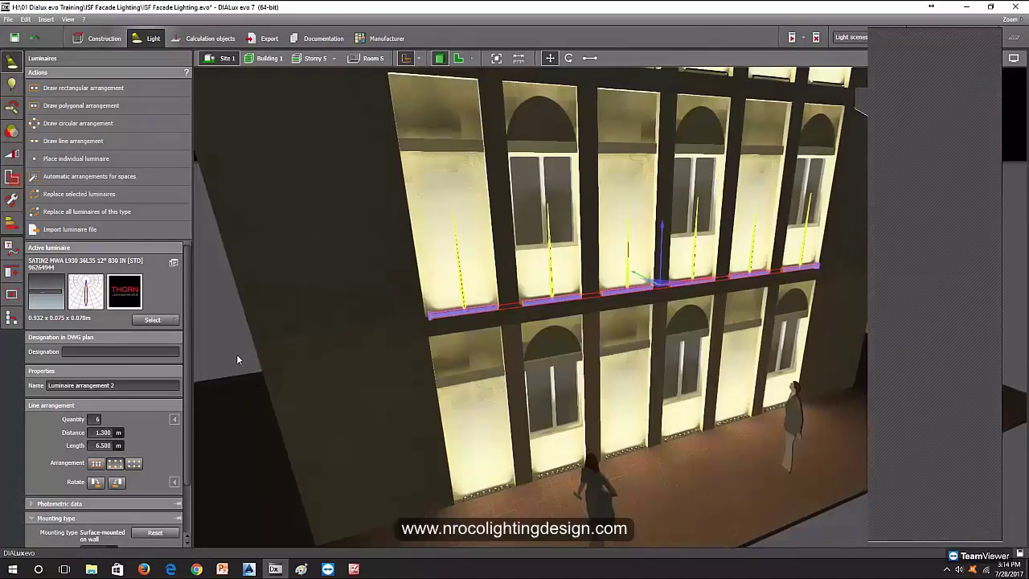
{"action": "left_click", "coordinate": [464, 404]}
{"action": "left_click_drag", "start_coordinate": [431, 301], "coordinate": [875, 502]}
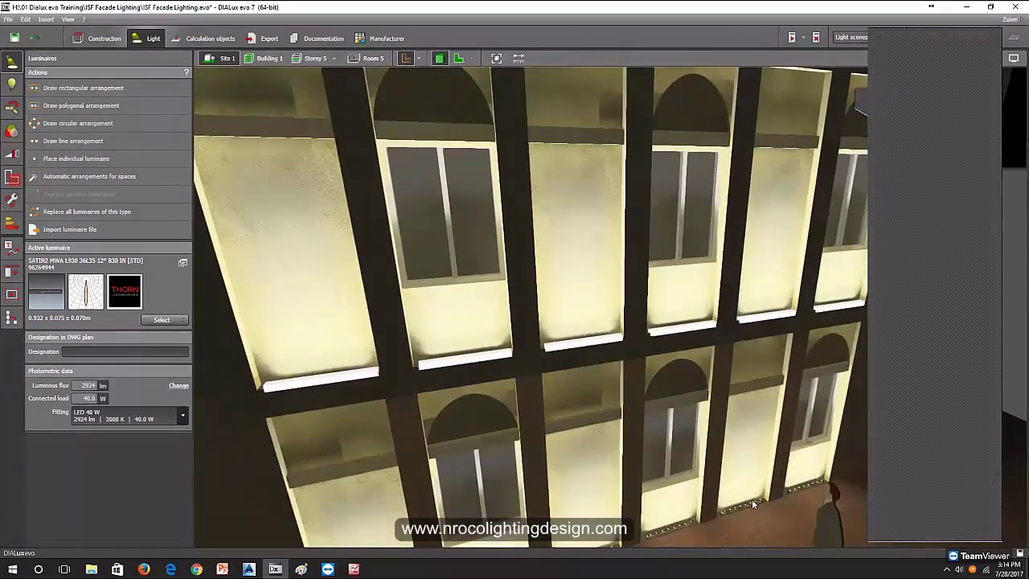